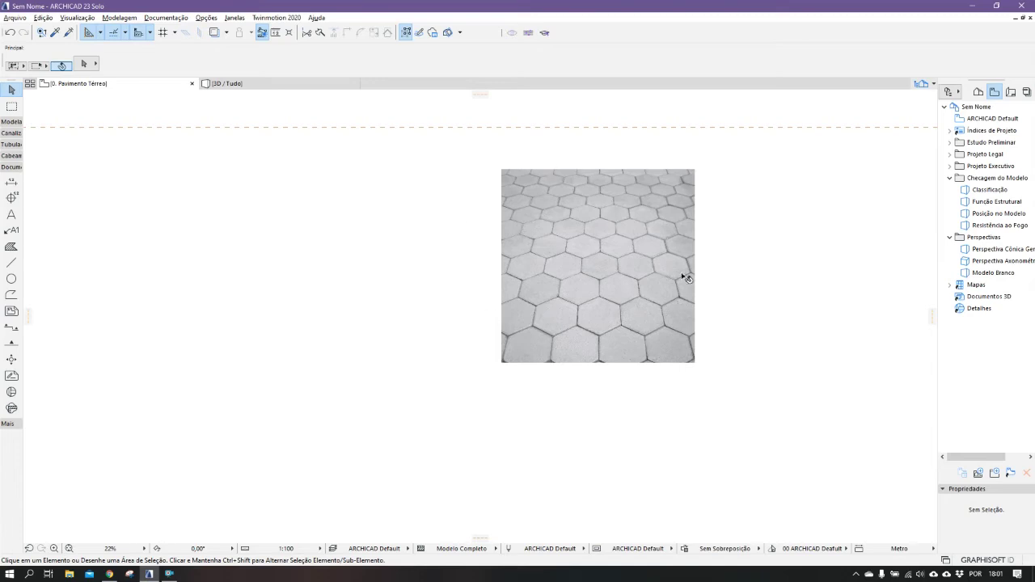
Trace three connected joints of a paver in the image with single lines: its lower-right diagonal, right vertical edge and upper-right diagonal
{"action": "scroll", "coordinate": [574, 310], "scroll_direction": "up", "scroll_amount": 2}
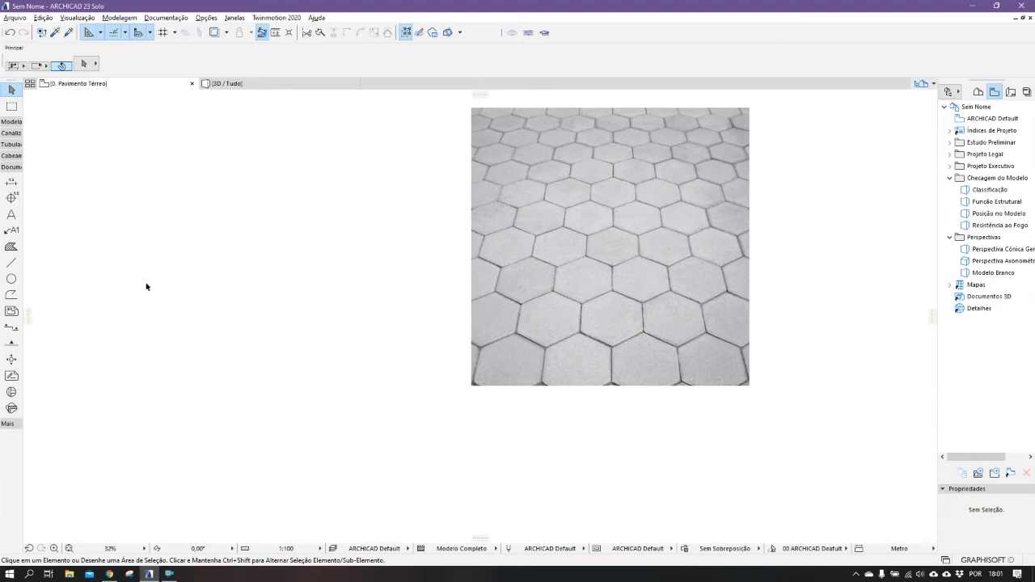
{"action": "left_click", "coordinate": [12, 262]}
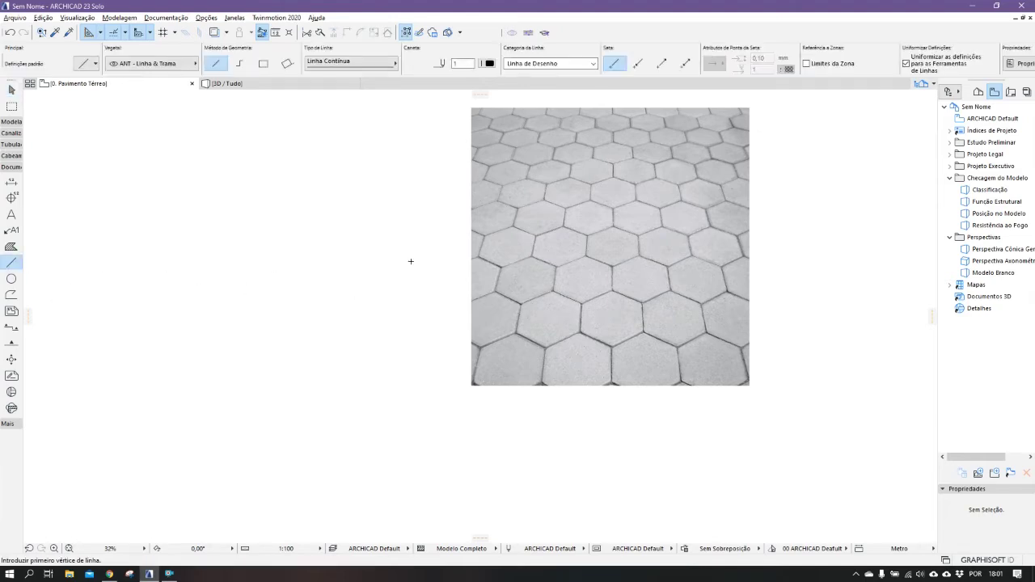
{"action": "scroll", "coordinate": [643, 256], "scroll_direction": "up", "scroll_amount": 2}
{"action": "scroll", "coordinate": [455, 259], "scroll_direction": "down", "scroll_amount": 2}
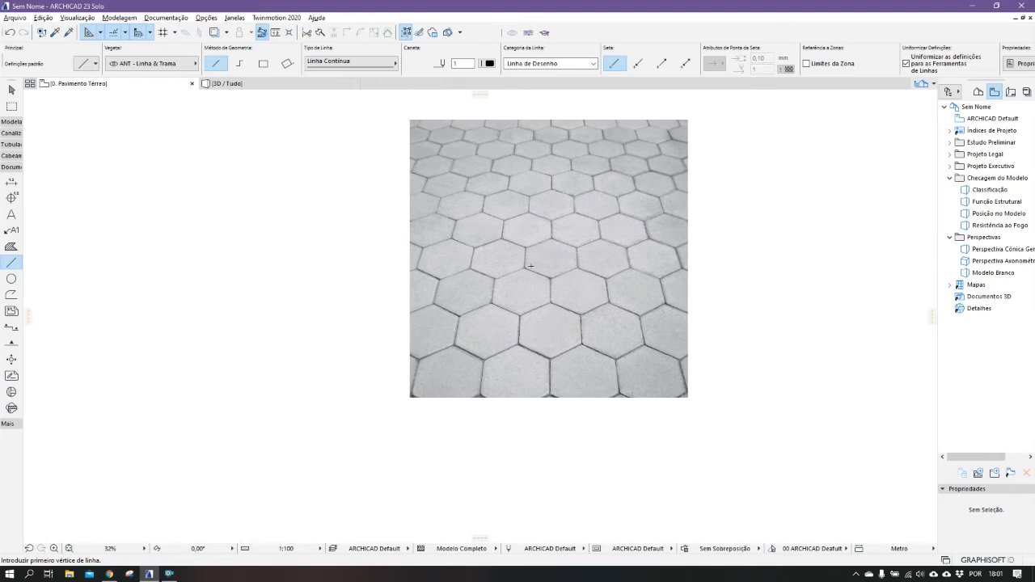
{"action": "scroll", "coordinate": [604, 279], "scroll_direction": "up", "scroll_amount": 1}
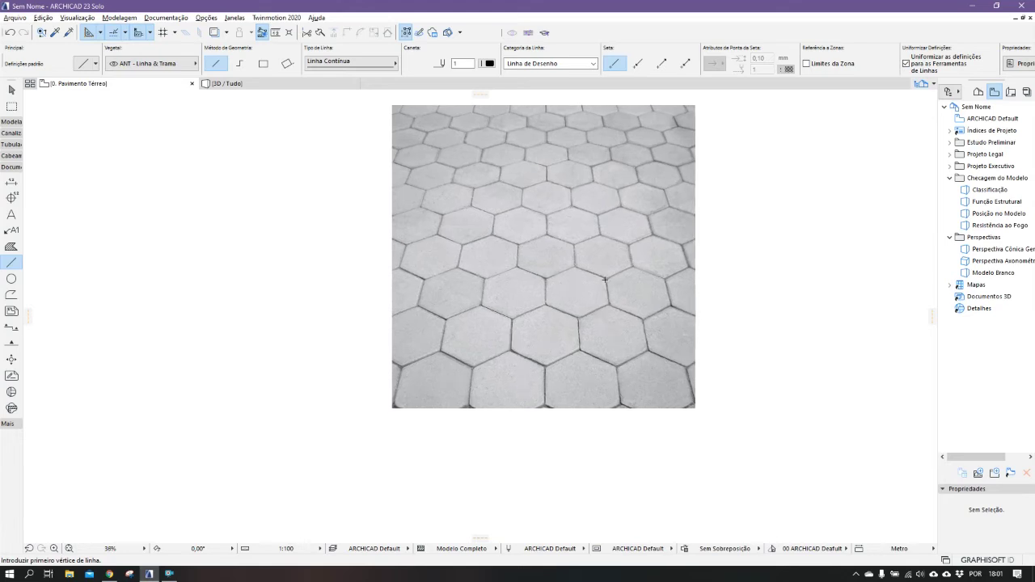
{"action": "scroll", "coordinate": [521, 298], "scroll_direction": "up", "scroll_amount": 2}
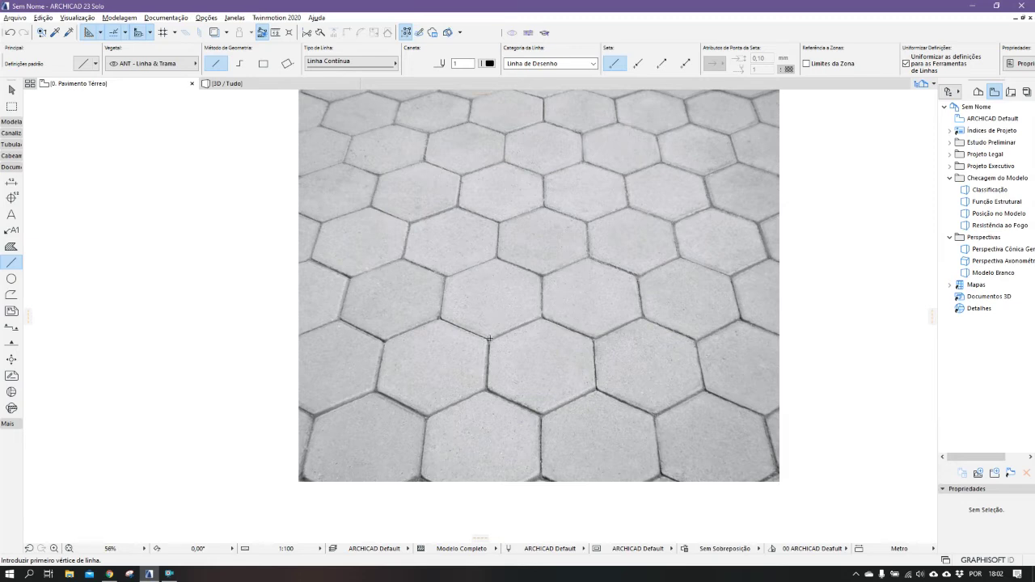
{"action": "left_click", "coordinate": [488, 338]}
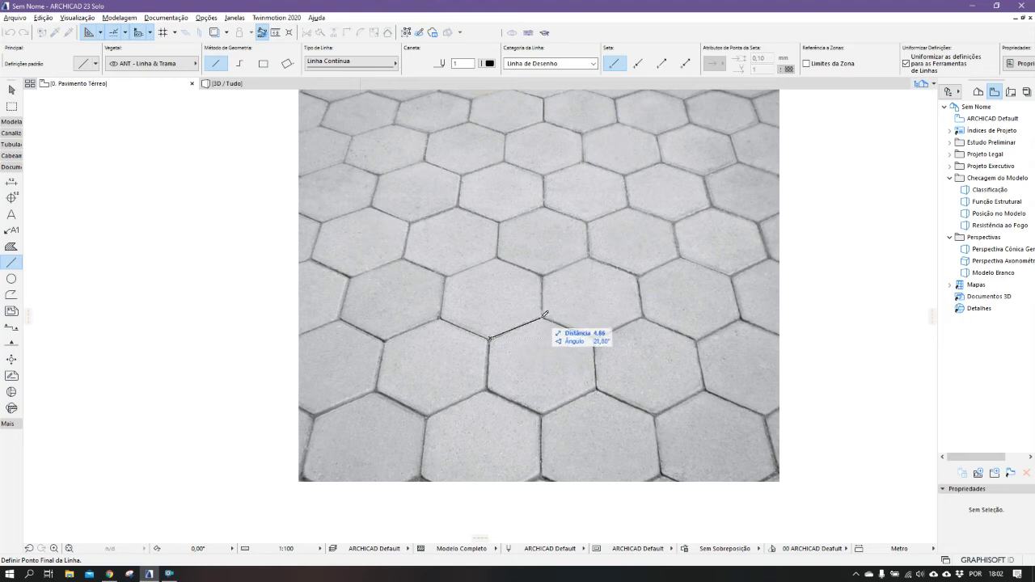
{"action": "left_click", "coordinate": [544, 314]}
{"action": "left_click", "coordinate": [543, 316]}
{"action": "left_click", "coordinate": [543, 275]}
{"action": "left_click", "coordinate": [543, 275]}
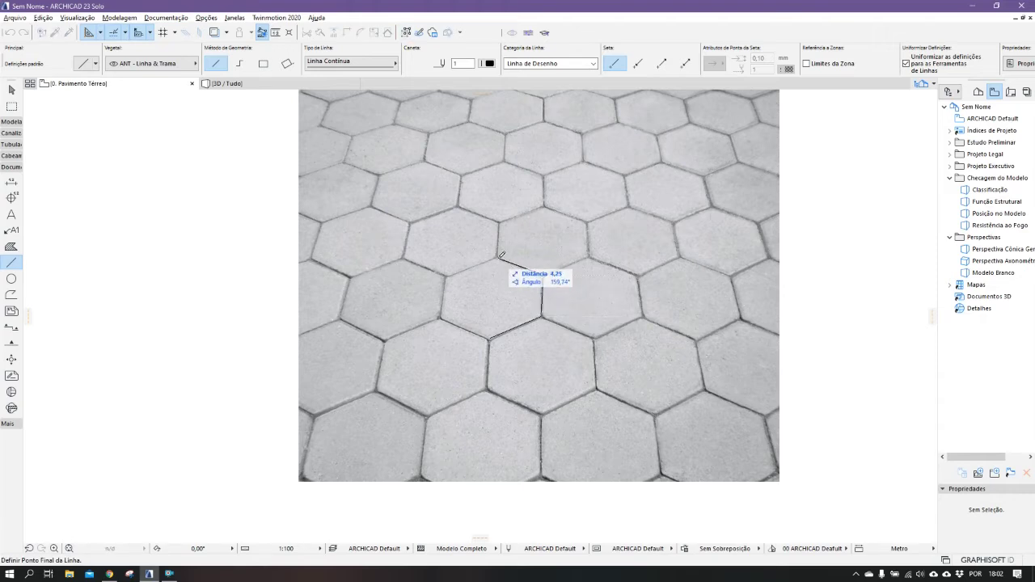
{"action": "left_click", "coordinate": [498, 258]}
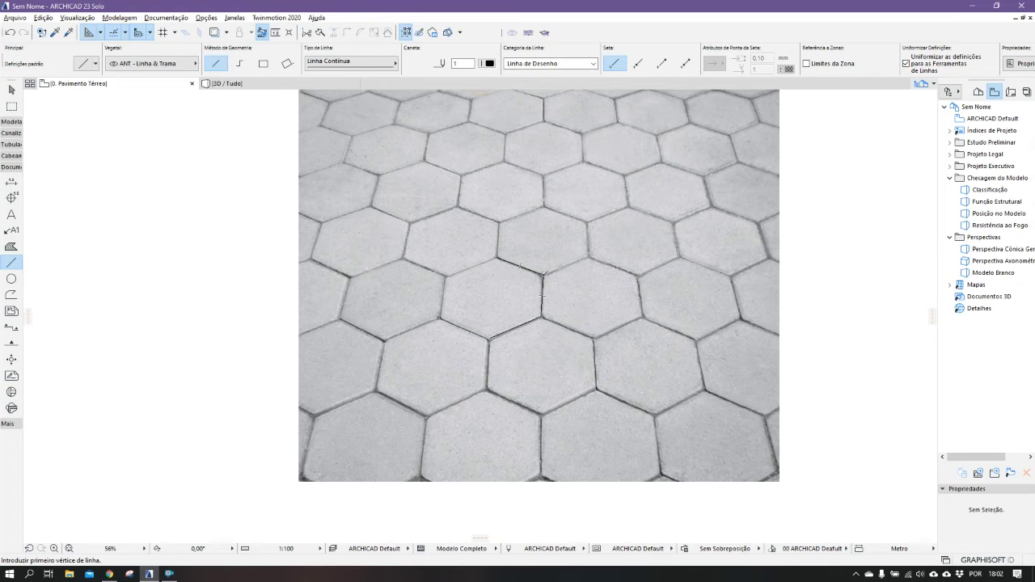
Add lines along the two joints branching right from the upper and lower ends of the traced vertical joint
{"action": "left_click", "coordinate": [542, 275]}
{"action": "left_click", "coordinate": [591, 253]}
{"action": "left_click", "coordinate": [543, 317]}
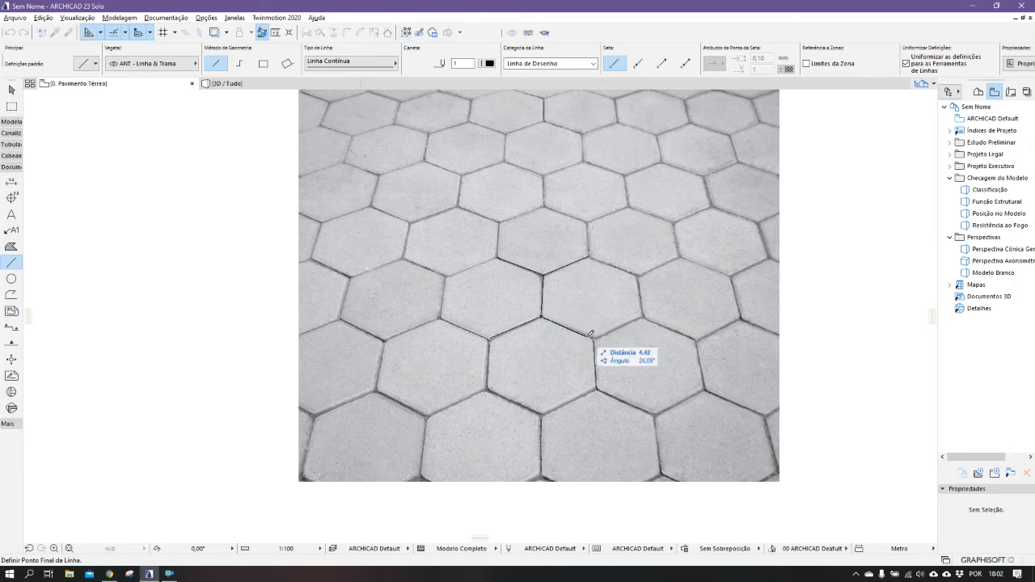
{"action": "left_click", "coordinate": [594, 335]}
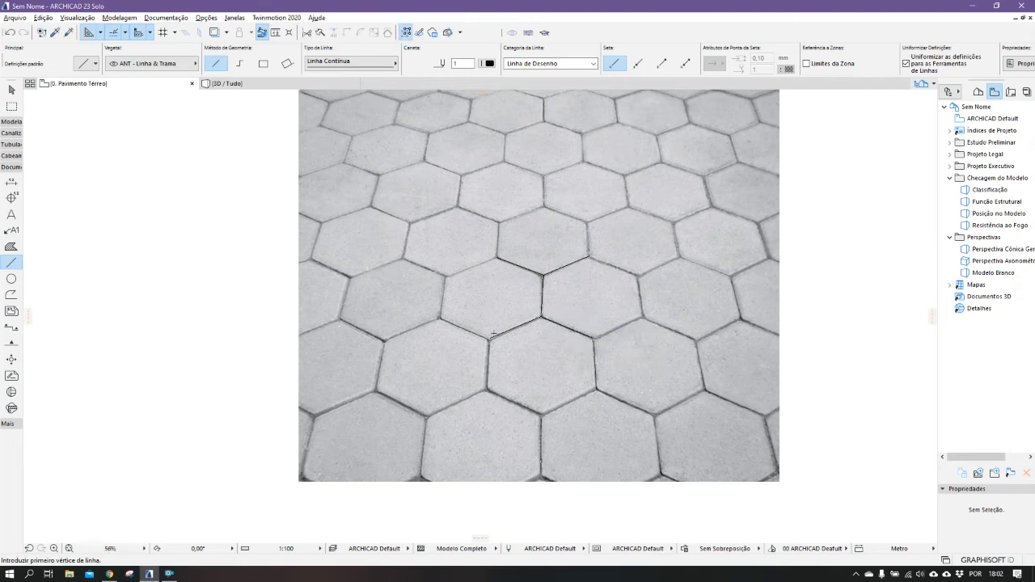
Change all five traced lines to the magenta pen 75
{"action": "left_click", "coordinate": [12, 90]}
{"action": "mouse_move", "coordinate": [225, 218]}
{"action": "left_mouse_down"}
{"action": "mouse_move", "coordinate": [765, 364]}
{"action": "mouse_move", "coordinate": [714, 370]}
{"action": "left_mouse_up"}
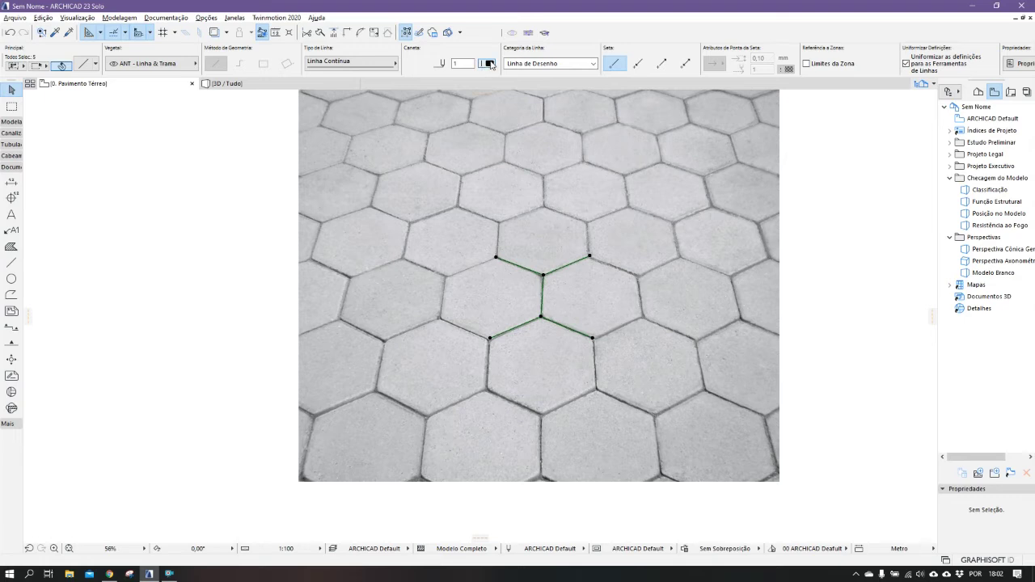
{"action": "left_click", "coordinate": [489, 63]}
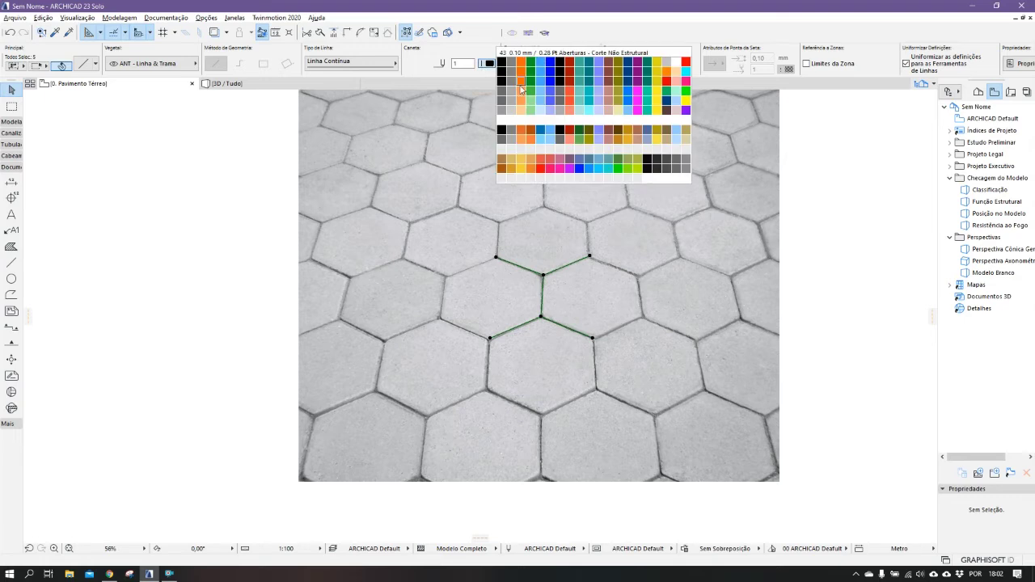
{"action": "left_click", "coordinate": [639, 89]}
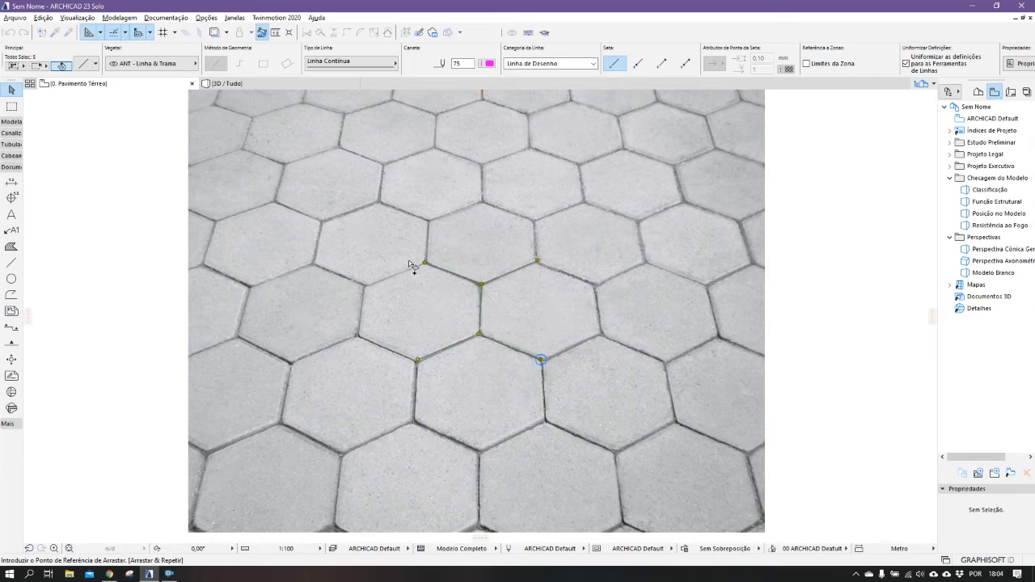
Copy the five-line motif twice to the left, matching its lower-right endpoint to the lower-left endpoint each time
{"action": "left_click", "coordinate": [540, 360]}
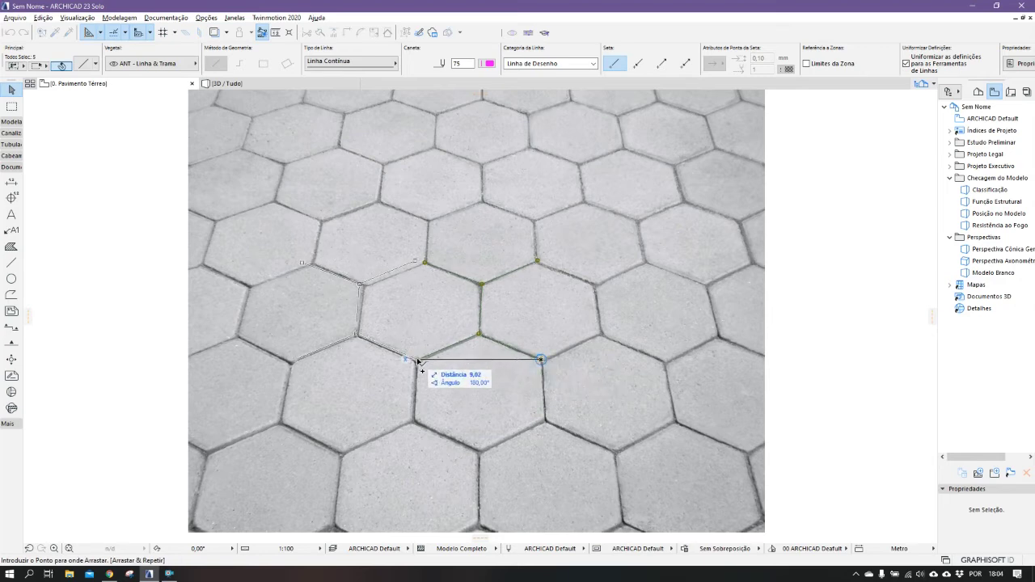
{"action": "left_click", "coordinate": [417, 360]}
{"action": "left_click", "coordinate": [417, 360]}
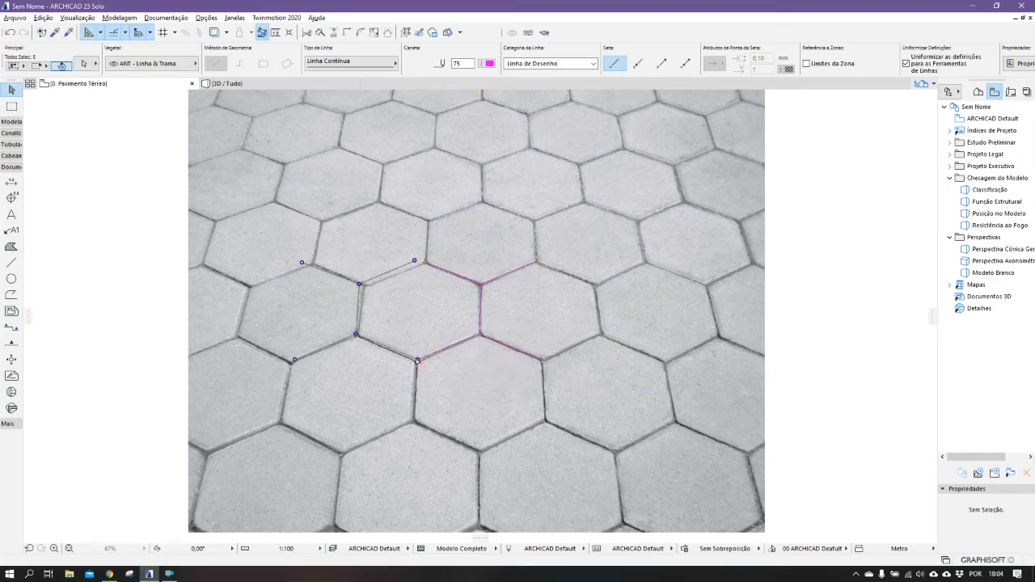
{"action": "left_click", "coordinate": [294, 361]}
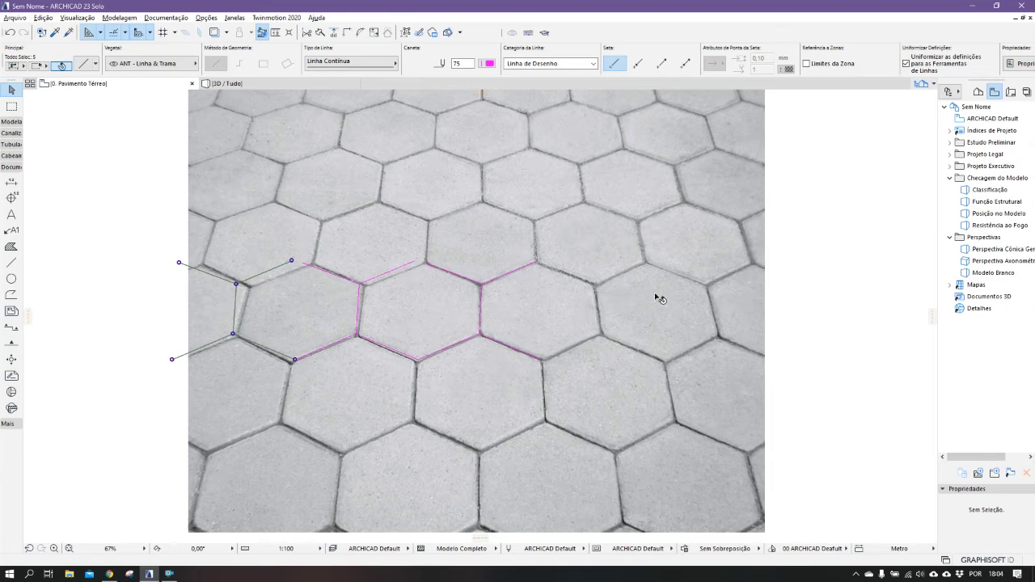
Delete the two copies of the motif to the left of the original lines
{"action": "left_click", "coordinate": [93, 223]}
{"action": "left_click_drag", "start_coordinate": [148, 222], "coordinate": [446, 416]}
{"action": "key", "text": "Delete"}
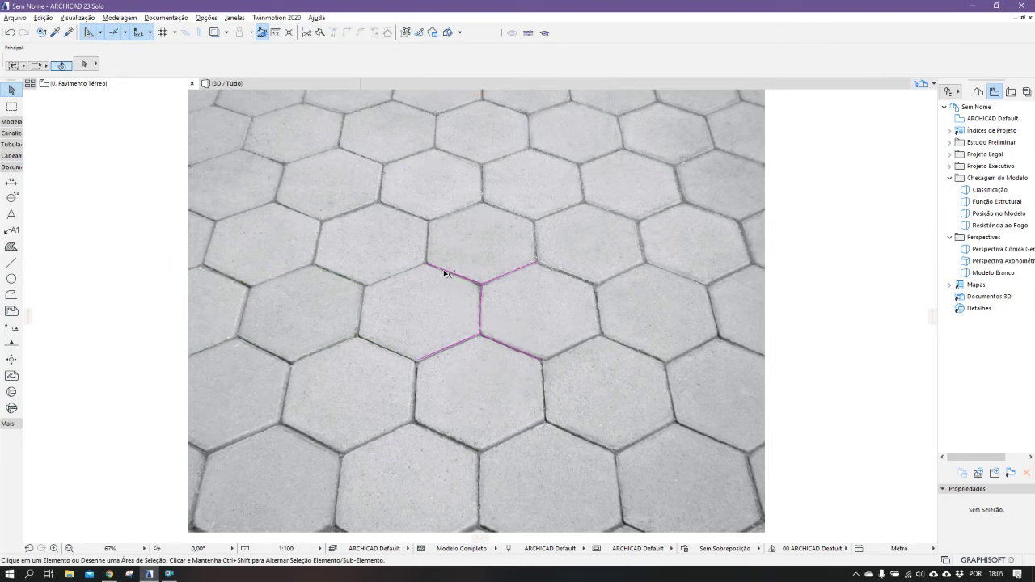
{"action": "key", "text": "ctrl+a"}
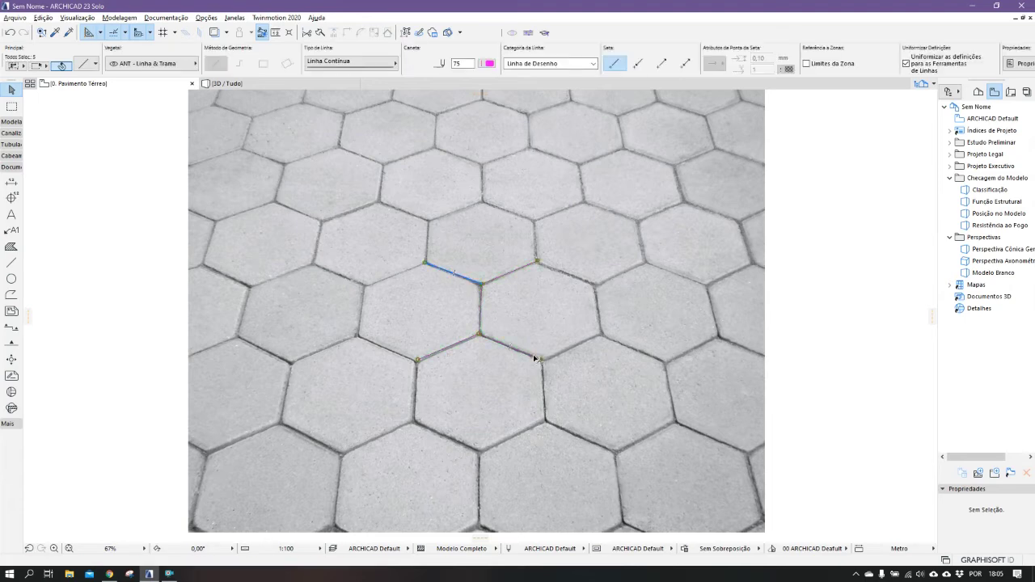
{"action": "key", "text": "ctrl+d"}
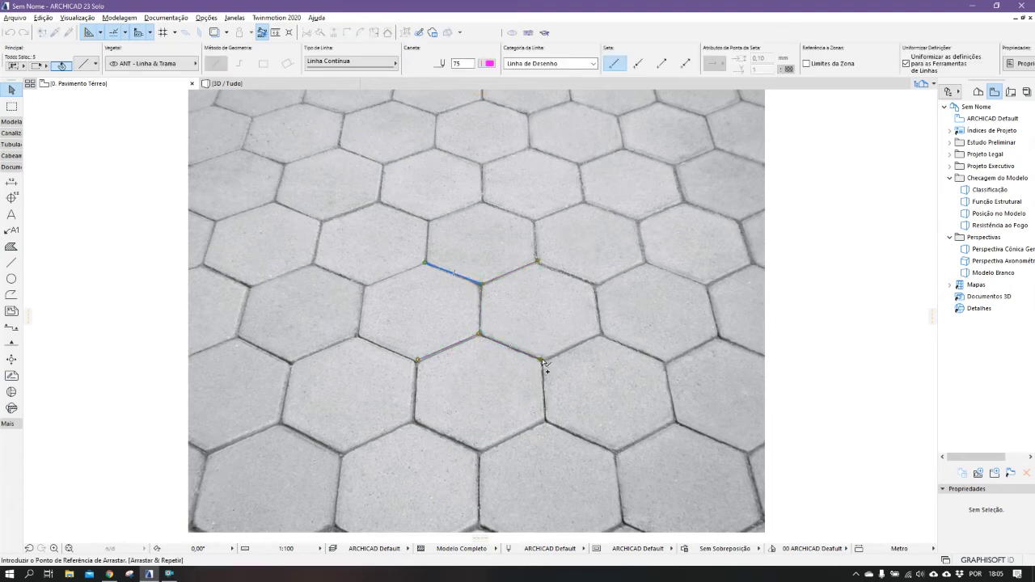
{"action": "left_click", "coordinate": [541, 359]}
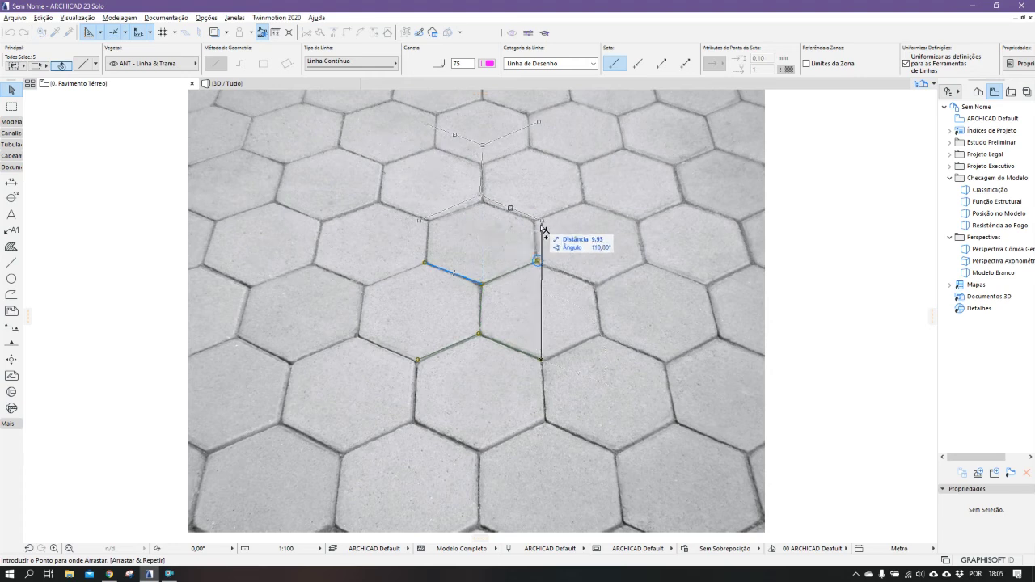
{"action": "key", "text": "Escape"}
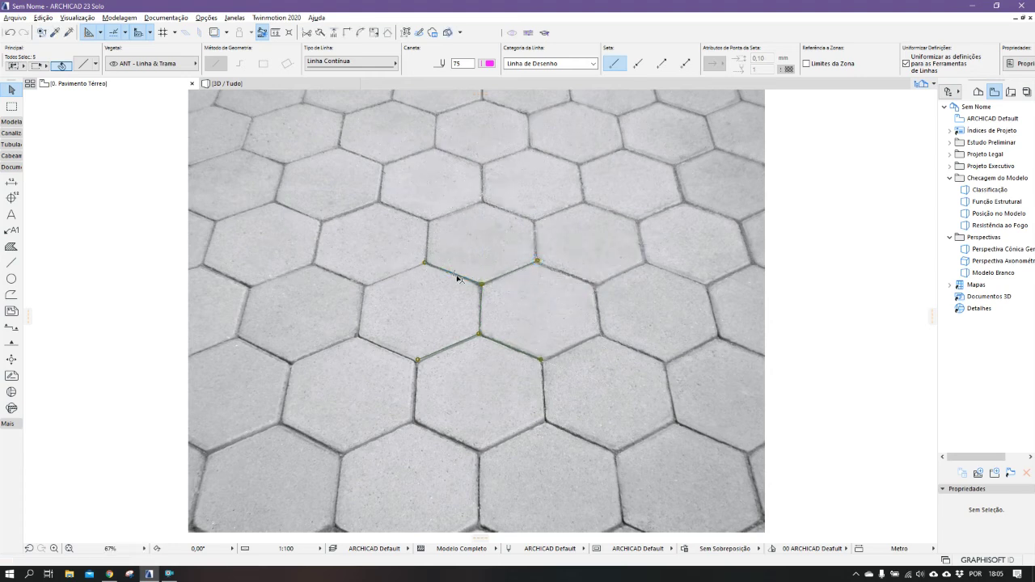
Draw a line up the vertical joint from the motif's upper-left endpoint to the next paver corner
{"action": "left_click", "coordinate": [453, 274]}
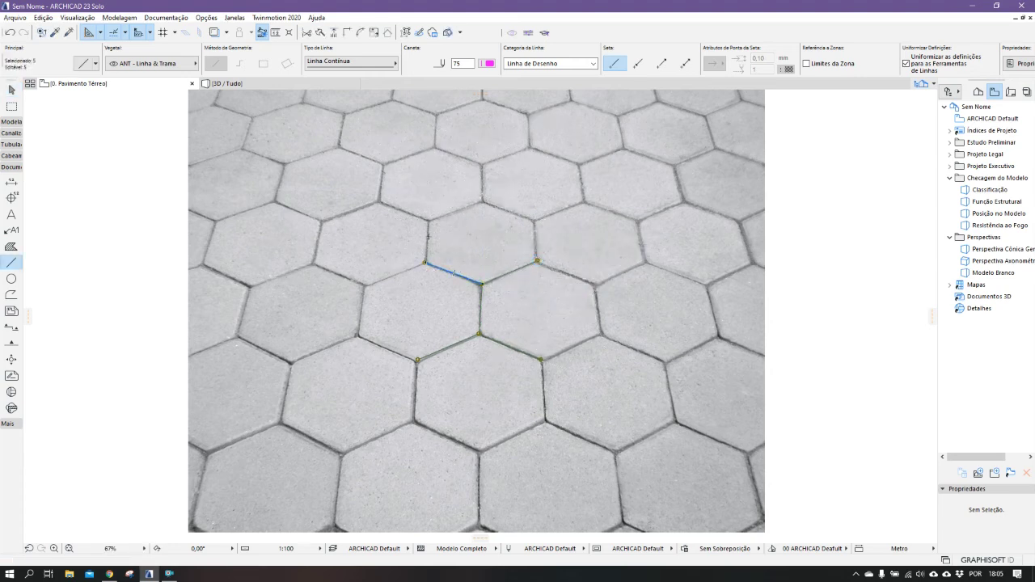
{"action": "key", "text": "Escape"}
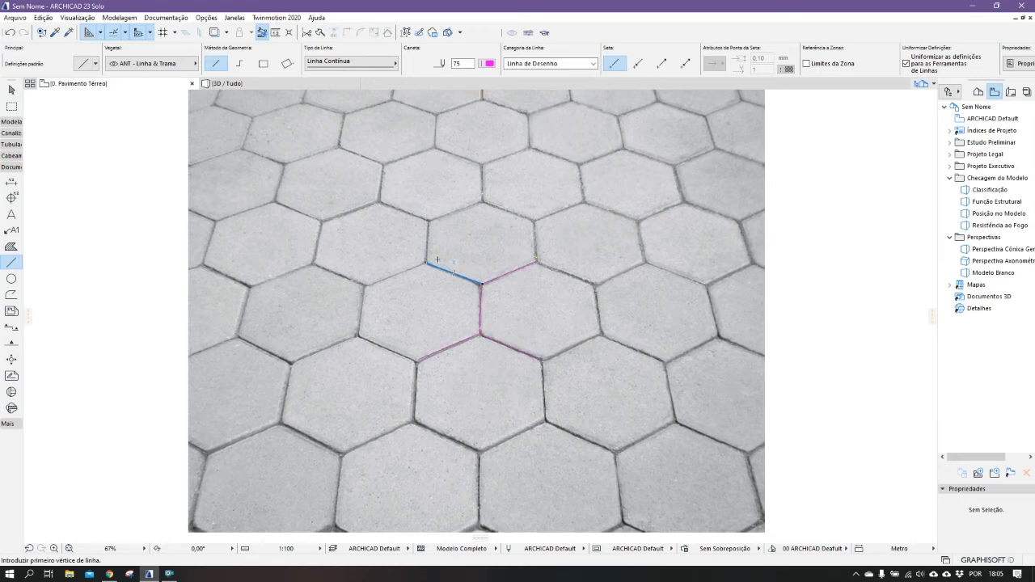
{"action": "left_click", "coordinate": [426, 262]}
{"action": "left_click", "coordinate": [428, 217]}
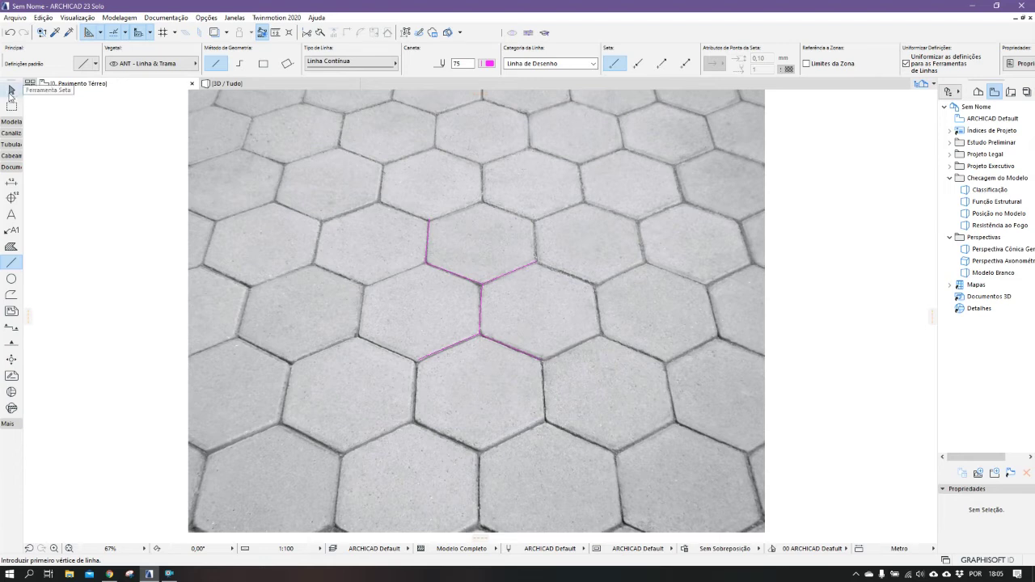
Move all six traced lines off the paving image into the empty area to its right
{"action": "left_click", "coordinate": [11, 90]}
{"action": "left_click_drag", "start_coordinate": [125, 180], "coordinate": [639, 378]}
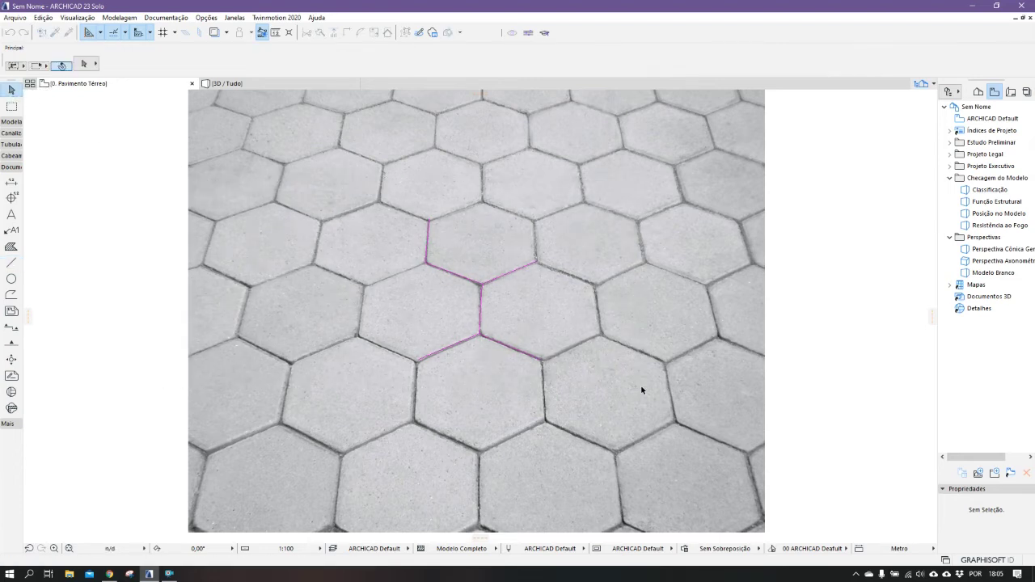
{"action": "key", "text": "ctrl+d"}
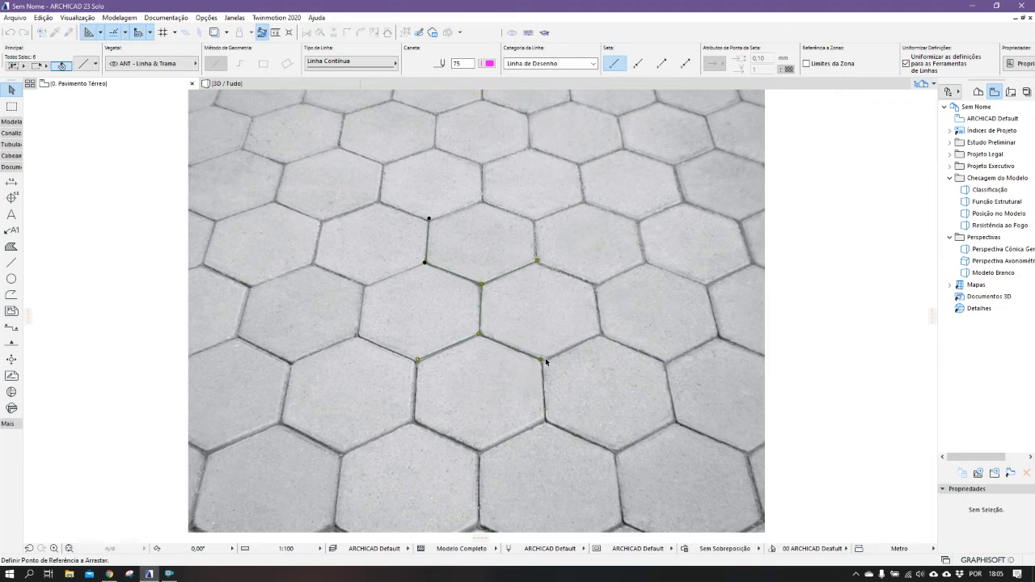
{"action": "left_click", "coordinate": [541, 361]}
{"action": "scroll", "coordinate": [310, 340], "scroll_direction": "down", "scroll_amount": 3}
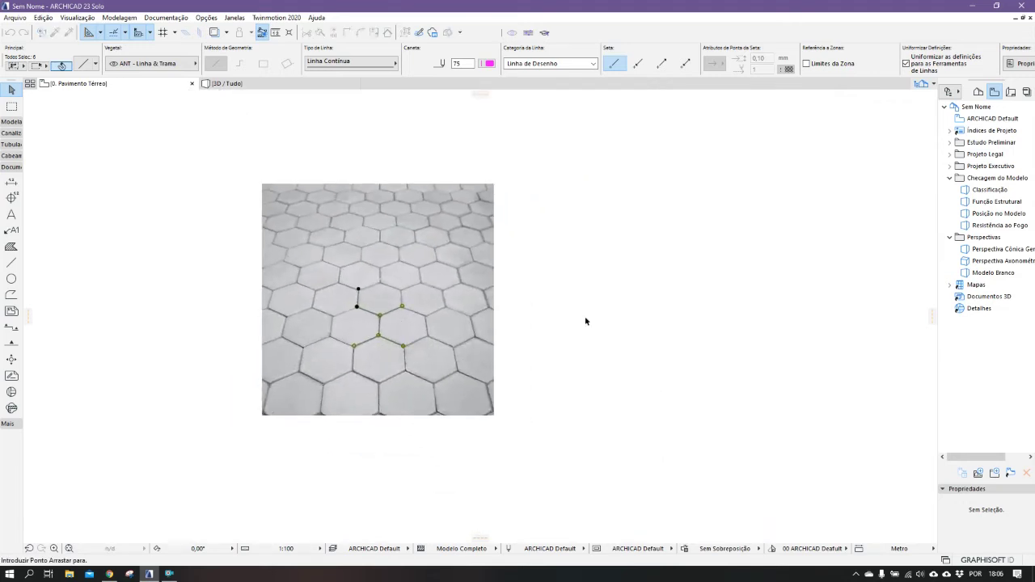
{"action": "left_click", "coordinate": [582, 350]}
{"action": "scroll", "coordinate": [586, 323], "scroll_direction": "up", "scroll_amount": 2}
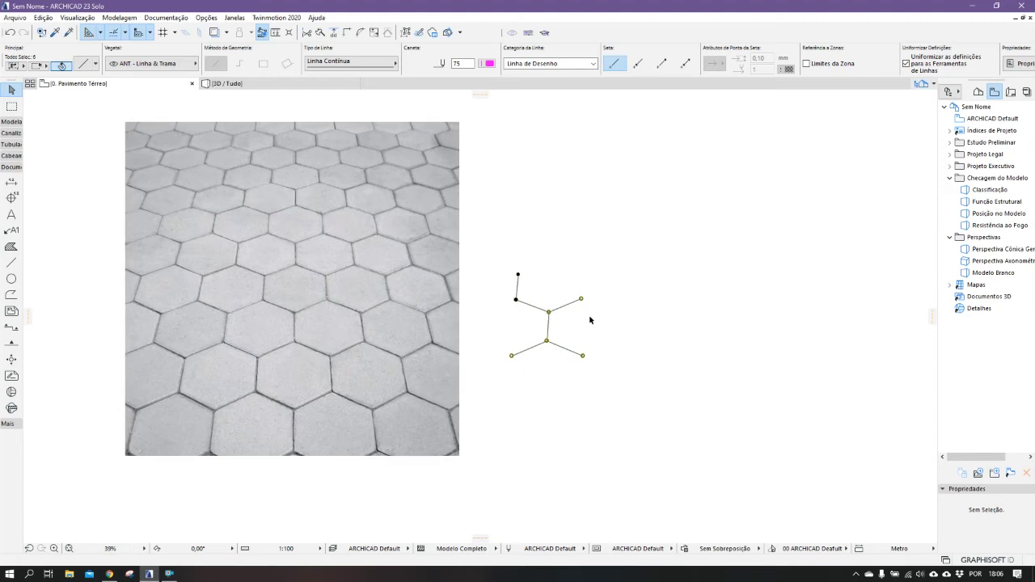
{"action": "left_click", "coordinate": [587, 326]}
{"action": "scroll", "coordinate": [594, 335], "scroll_direction": "up", "scroll_amount": 2}
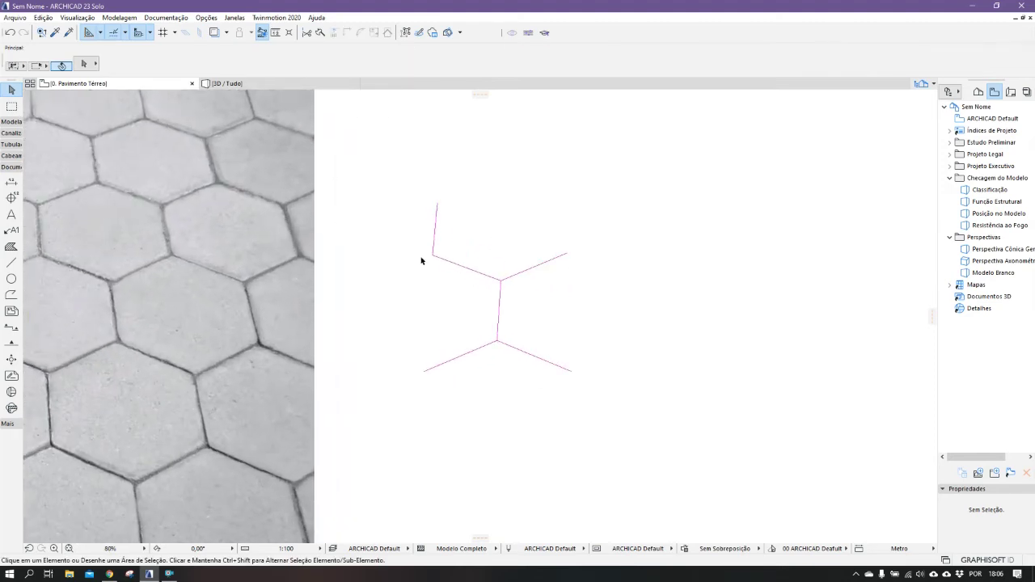
{"action": "scroll", "coordinate": [432, 233], "scroll_direction": "down", "scroll_amount": 1}
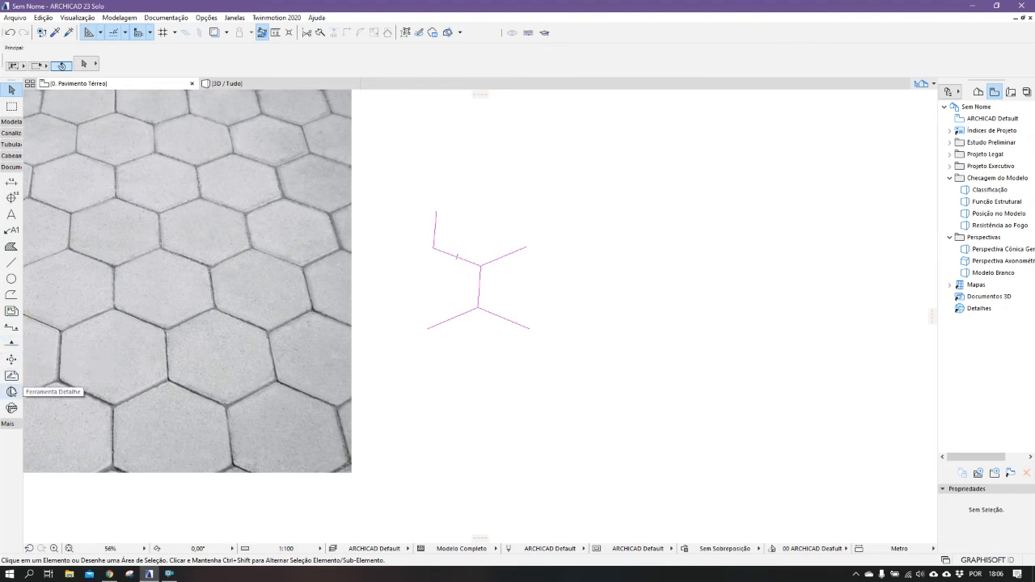
{"action": "left_click", "coordinate": [10, 263]}
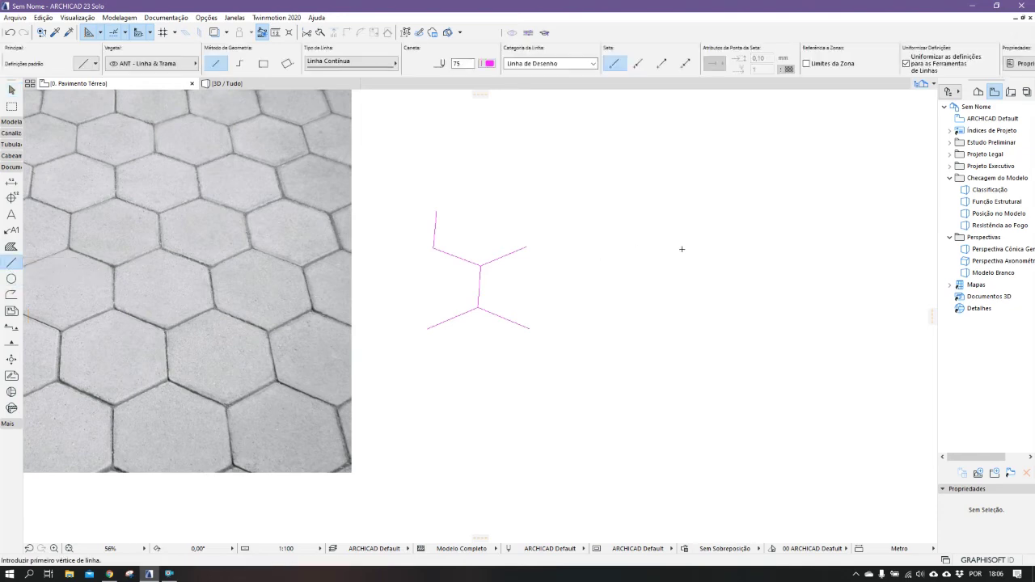
{"action": "scroll", "coordinate": [738, 255], "scroll_direction": "down", "scroll_amount": 2}
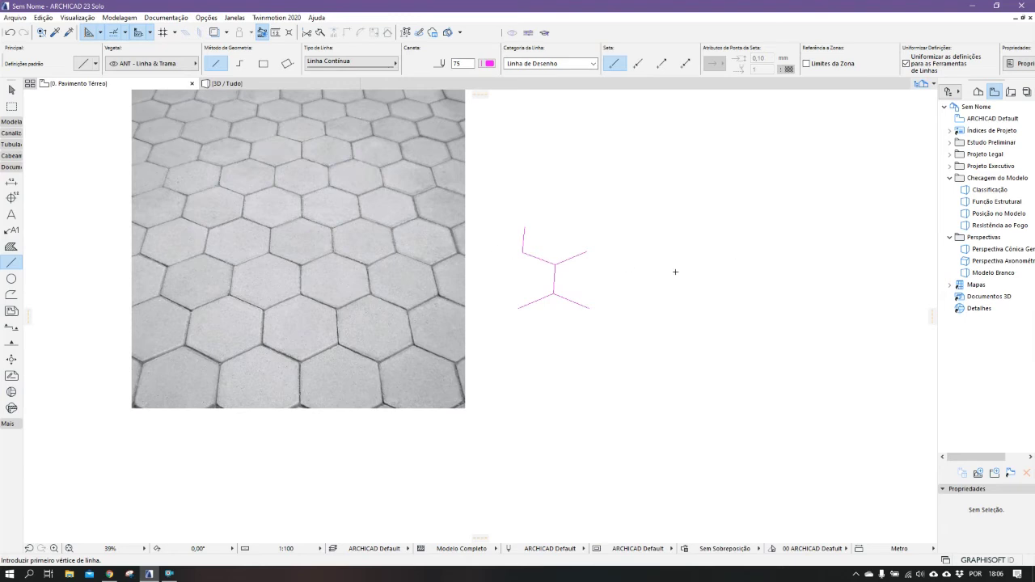
{"action": "scroll", "coordinate": [591, 280], "scroll_direction": "up", "scroll_amount": 4}
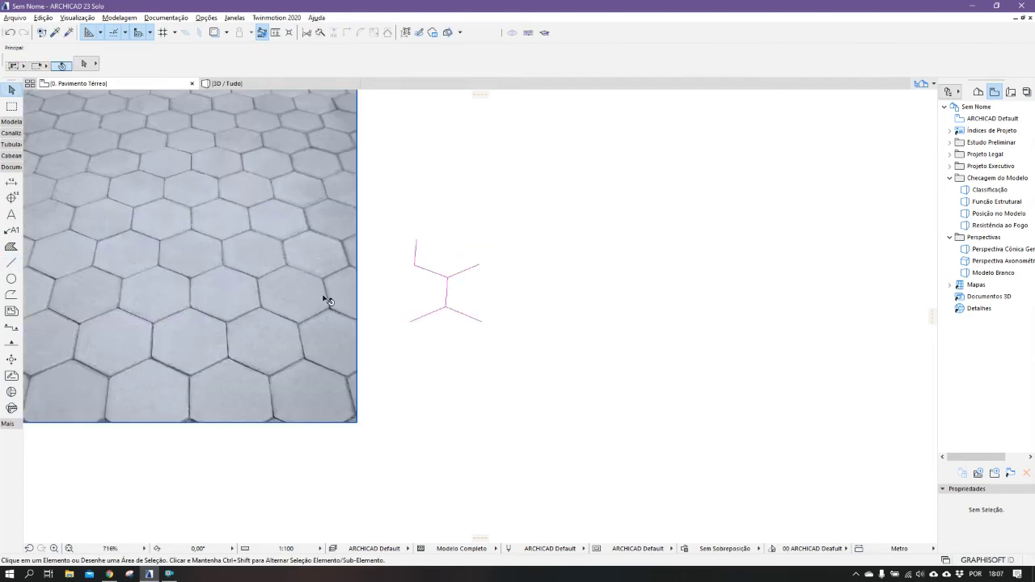
Draw a full circle of radius 30 in the empty area beside the traced lines
{"action": "left_click", "coordinate": [12, 279]}
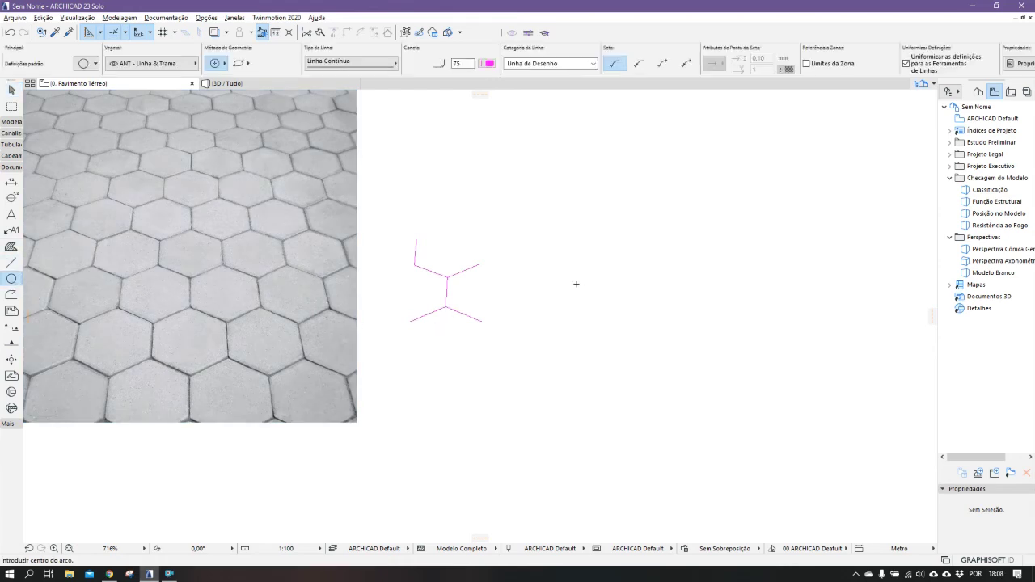
{"action": "left_click", "coordinate": [549, 291]}
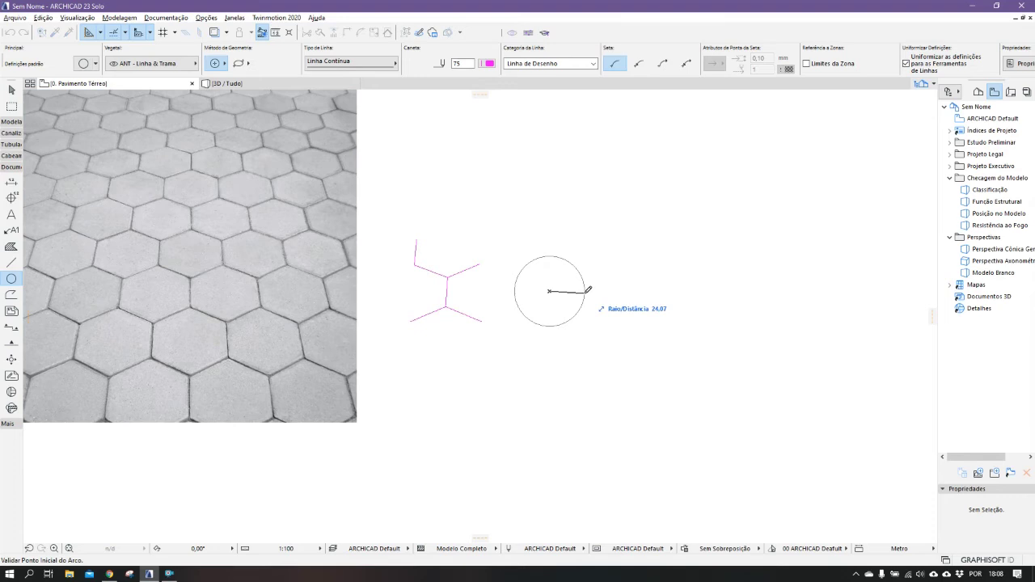
{"action": "type", "text": "3"}
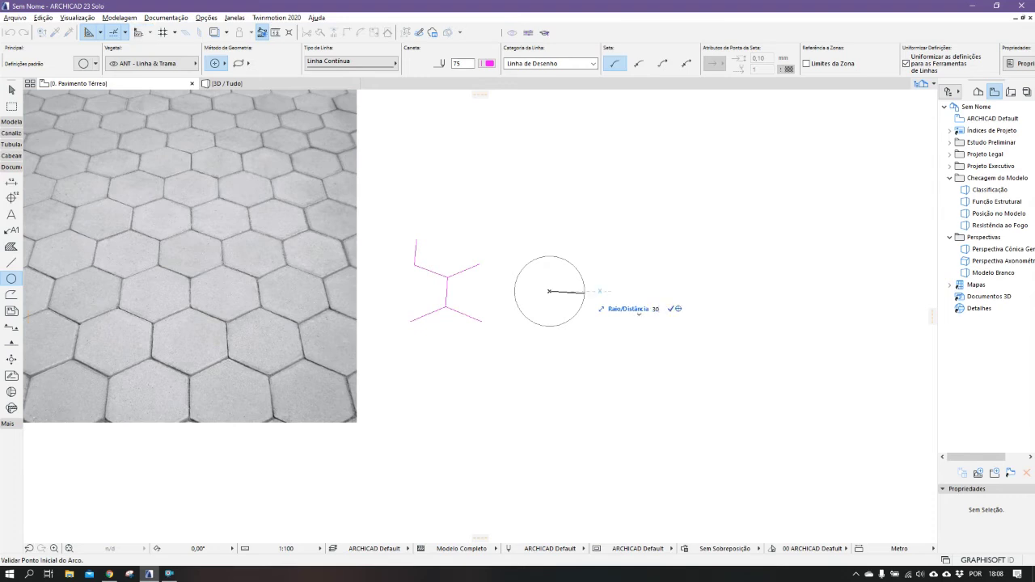
{"action": "type", "text": "0"}
{"action": "key", "text": "Return"}
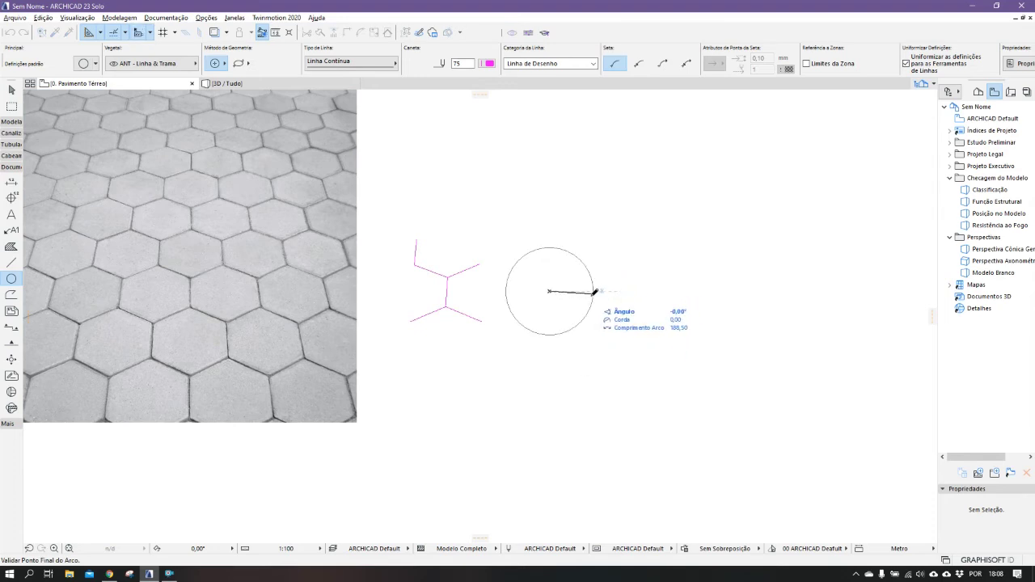
{"action": "left_click", "coordinate": [598, 291]}
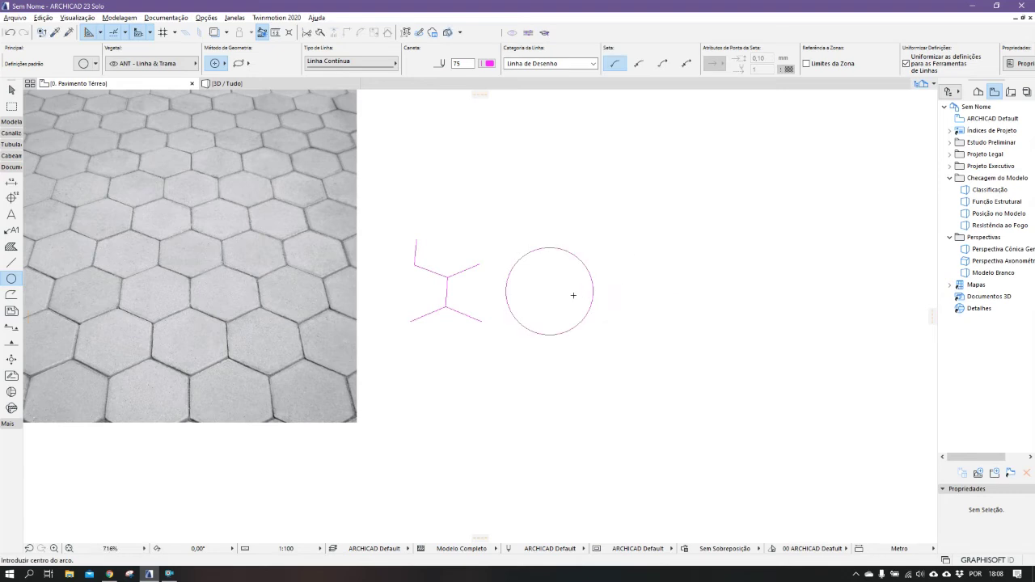
{"action": "key", "text": "Escape"}
Draw a horizontal radius line from the circle's center to the right side of its circumference
{"action": "left_click", "coordinate": [433, 272]}
{"action": "key", "text": "Escape"}
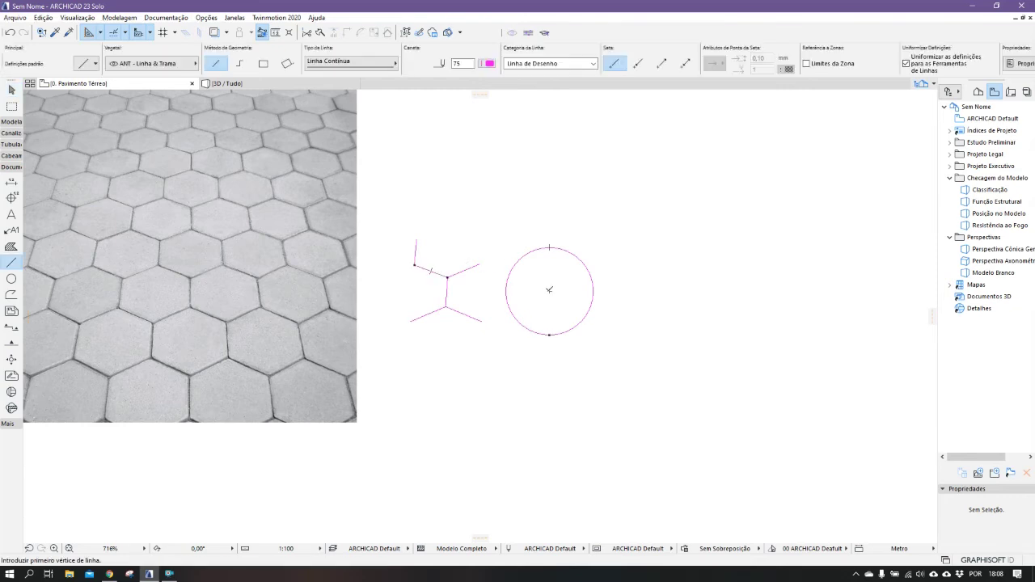
{"action": "left_click", "coordinate": [549, 290]}
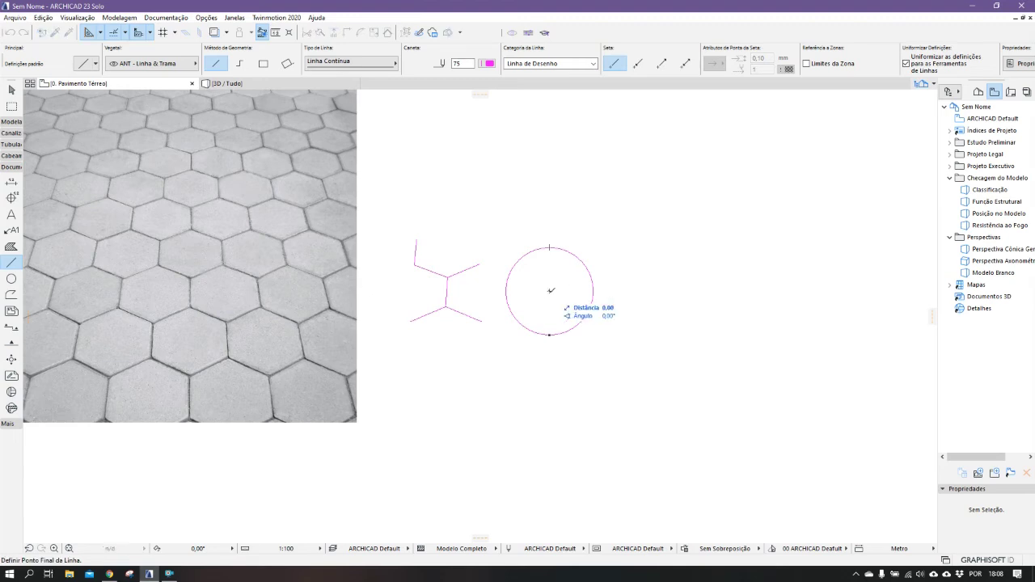
{"action": "left_click", "coordinate": [594, 290]}
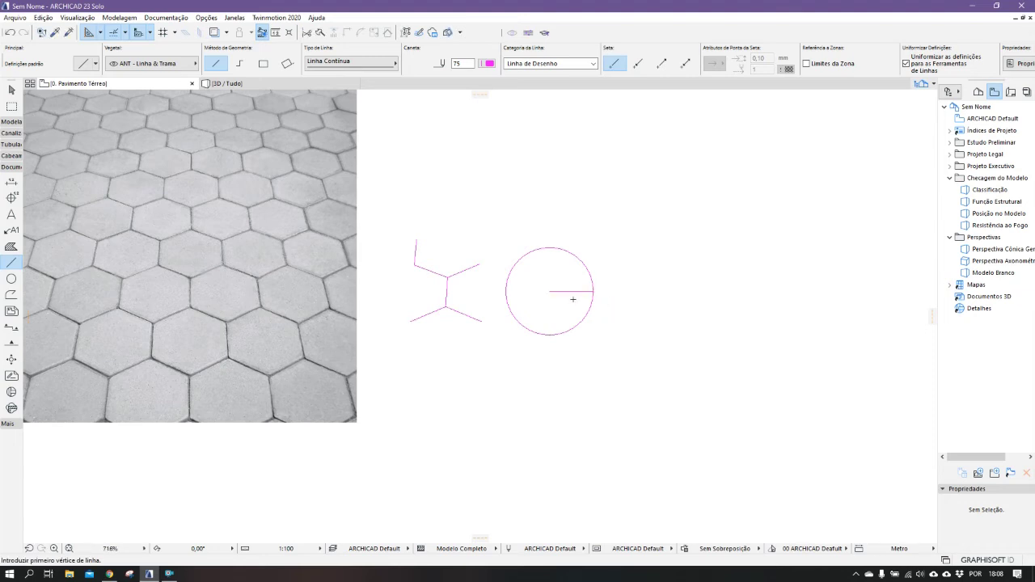
{"action": "key", "text": "Escape"}
Multiply the radius line by rotation about the circle's center at 60° increments to form six evenly spaced spokes
{"action": "left_click", "coordinate": [580, 292]}
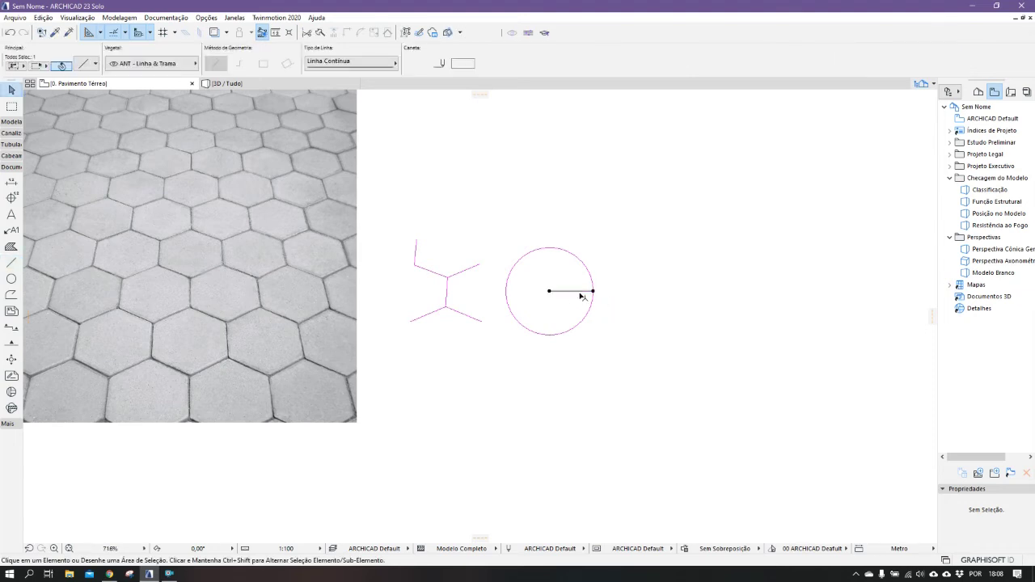
{"action": "key", "text": "ctrl+u"}
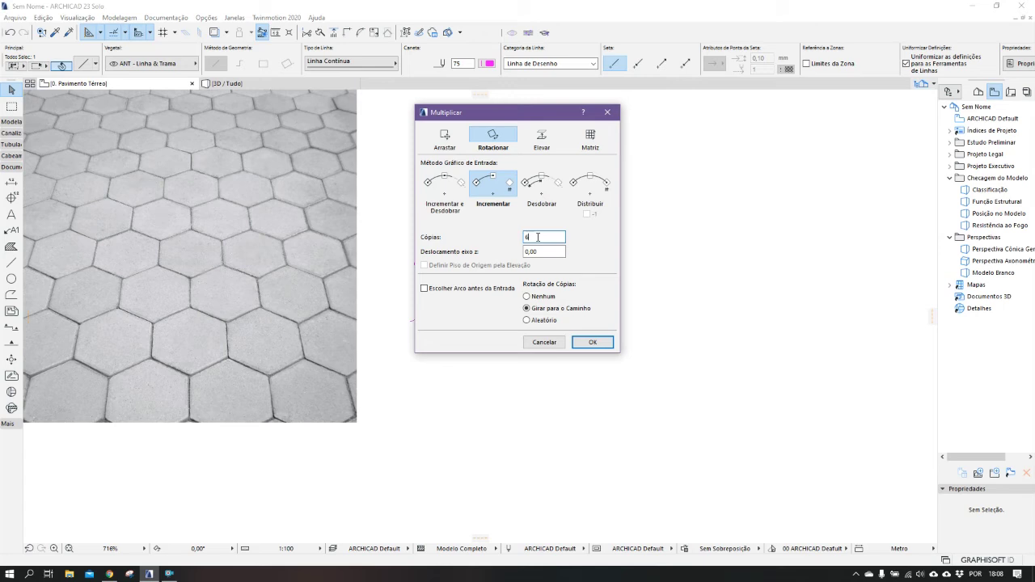
{"action": "left_click", "coordinate": [593, 342]}
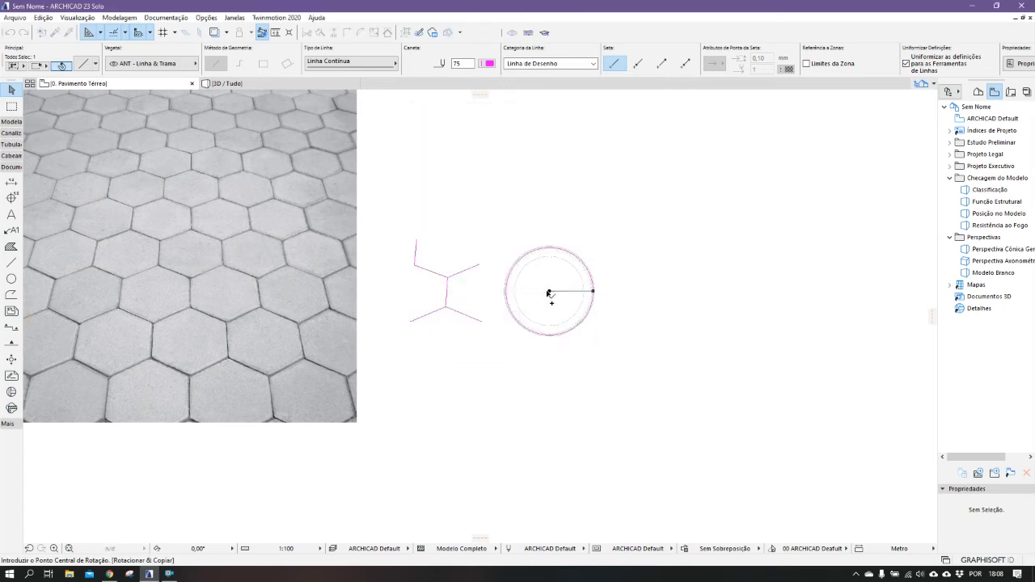
{"action": "left_click", "coordinate": [549, 292]}
{"action": "left_click", "coordinate": [595, 291]}
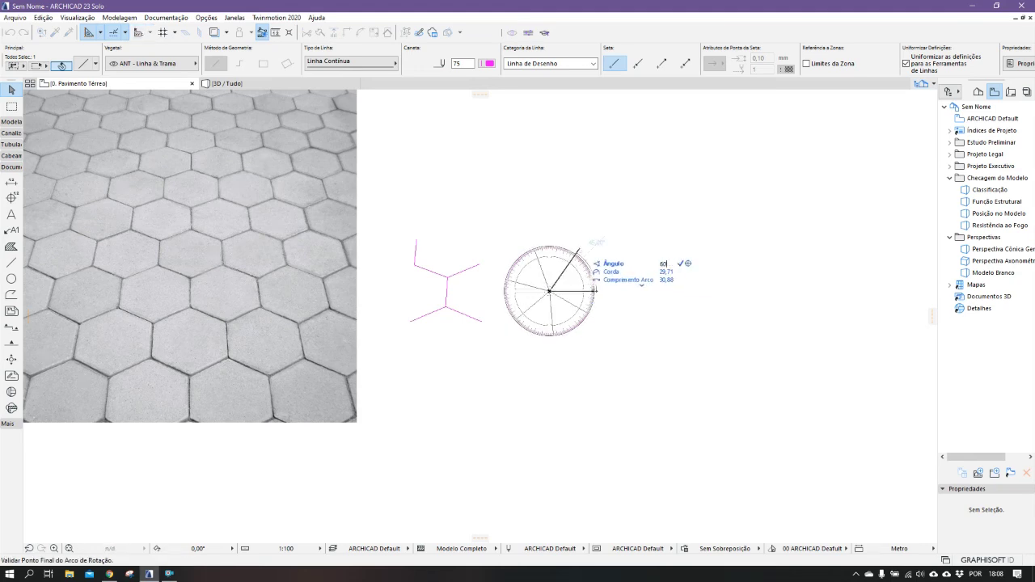
{"action": "left_click", "coordinate": [575, 249]}
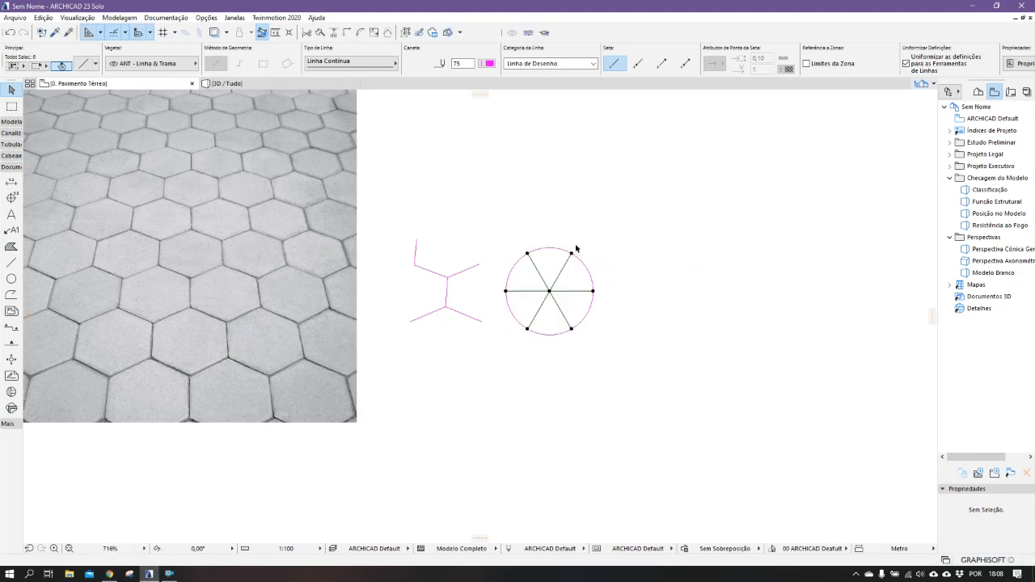
{"action": "left_click", "coordinate": [605, 212]}
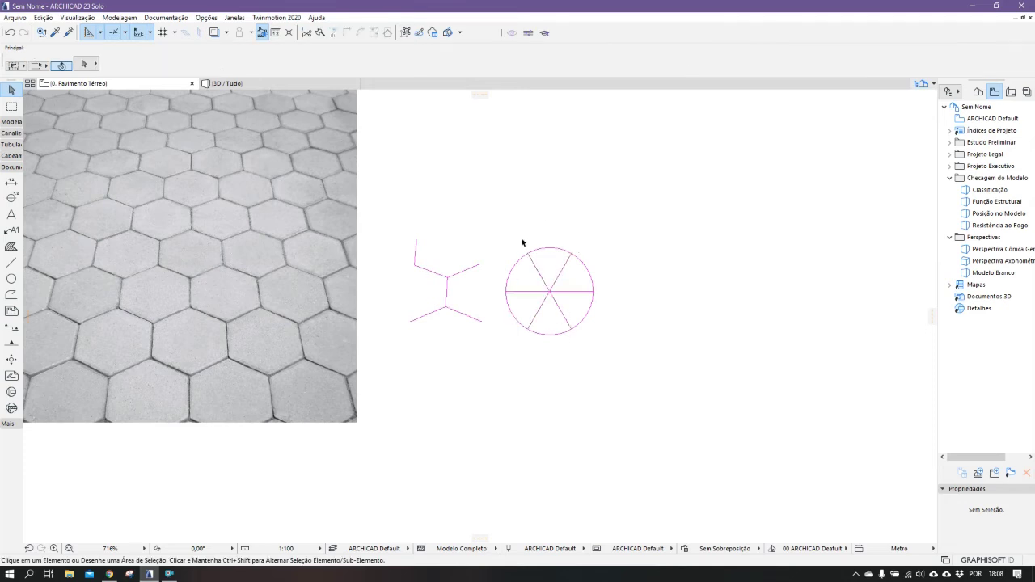
Draw three lines joining adjacent spoke ends across the upper half of the circle
{"action": "scroll", "coordinate": [521, 263], "scroll_direction": "up", "scroll_amount": 3}
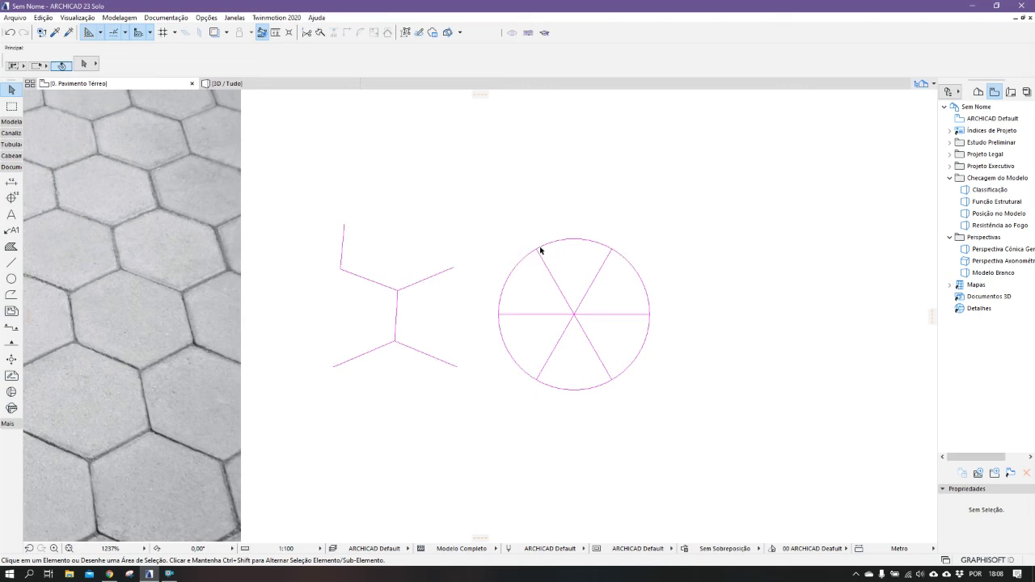
{"action": "left_click_drag", "start_coordinate": [484, 207], "coordinate": [769, 438]}
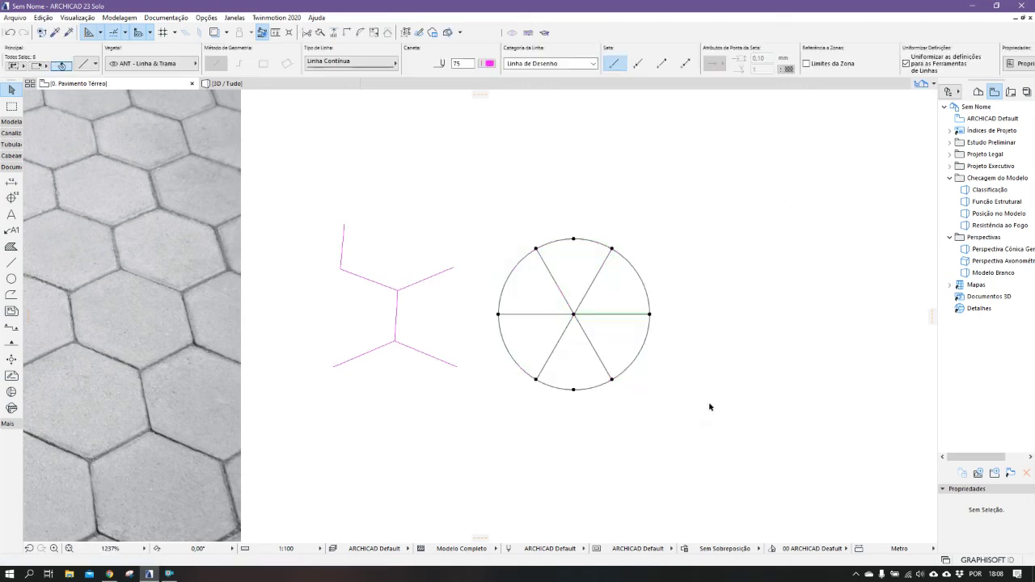
{"action": "key", "text": "ctrl+e"}
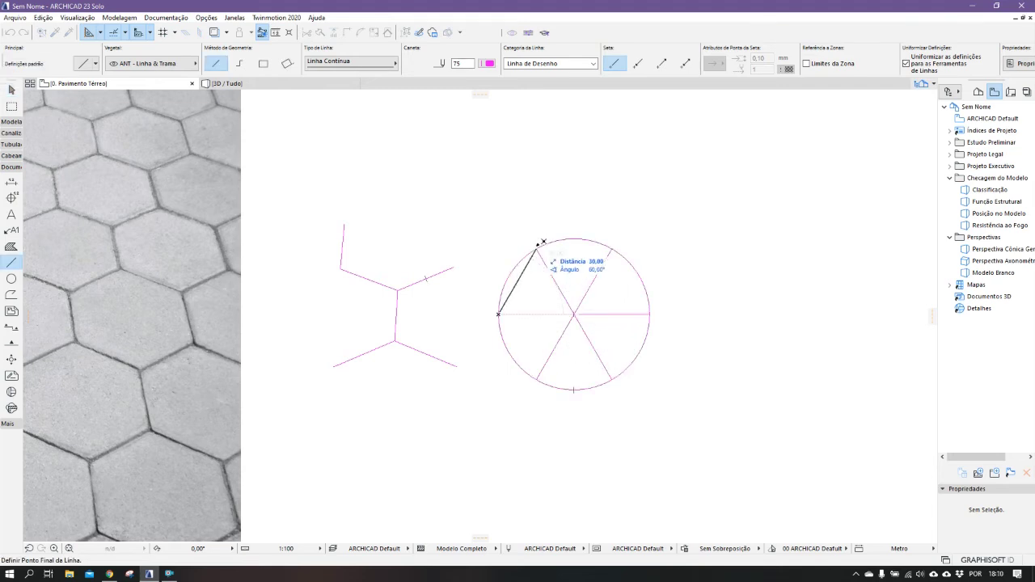
{"action": "left_click", "coordinate": [536, 248]}
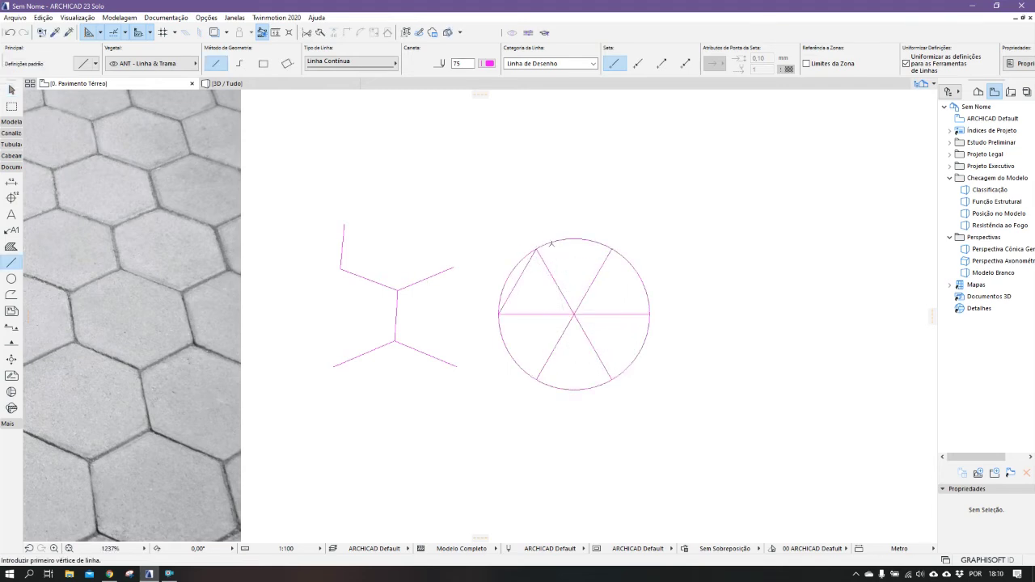
{"action": "left_click", "coordinate": [537, 248]}
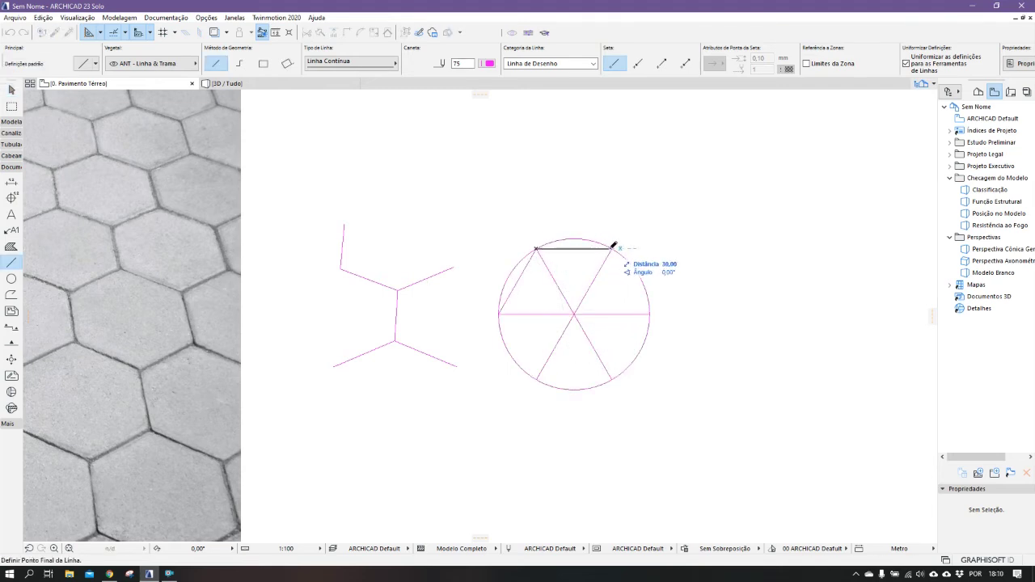
{"action": "left_click", "coordinate": [611, 248]}
{"action": "left_click", "coordinate": [612, 248]}
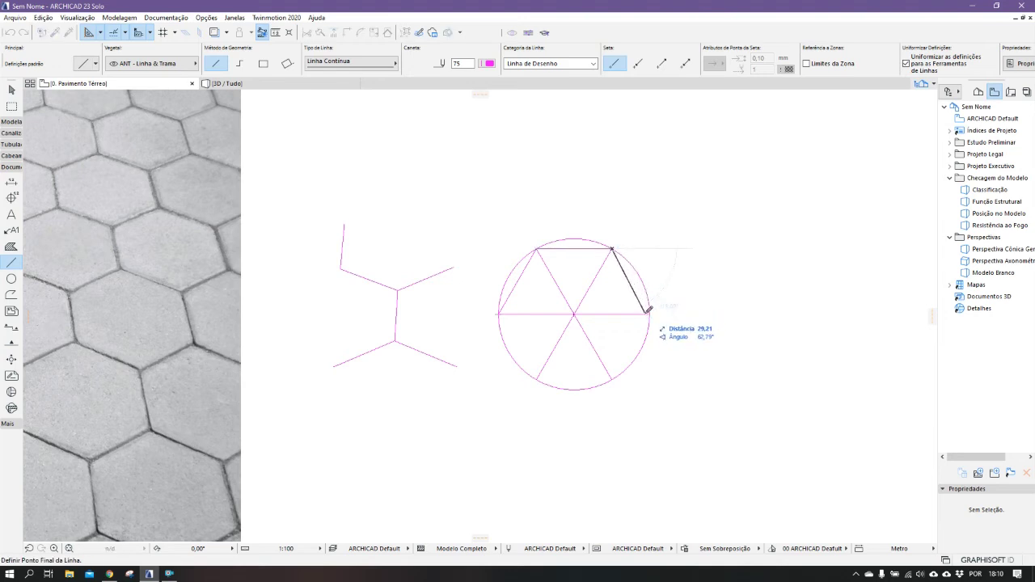
{"action": "scroll", "coordinate": [654, 310], "scroll_direction": "up", "scroll_amount": 5}
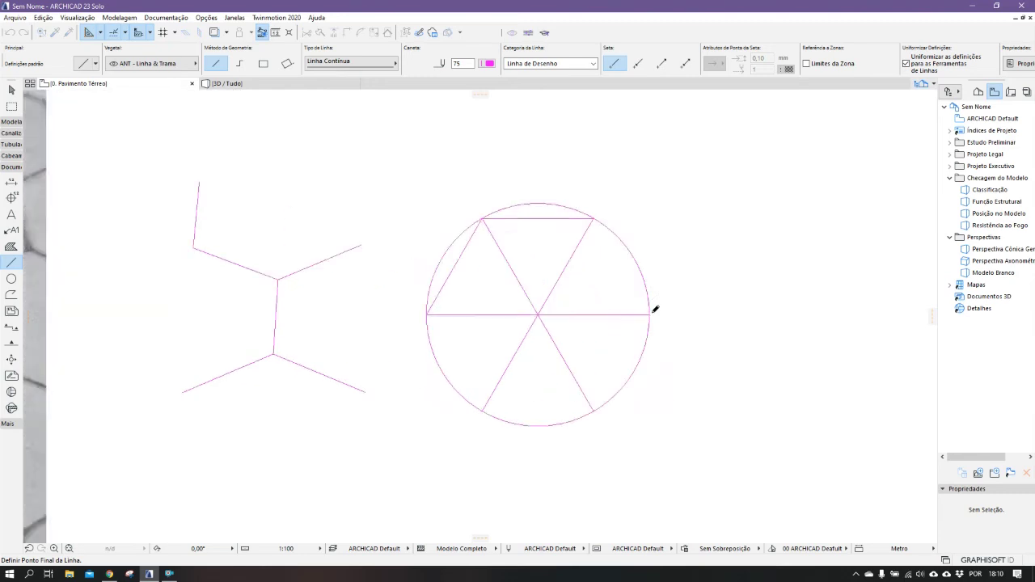
{"action": "left_click", "coordinate": [632, 322]}
{"action": "scroll", "coordinate": [652, 287], "scroll_direction": "down", "scroll_amount": 3}
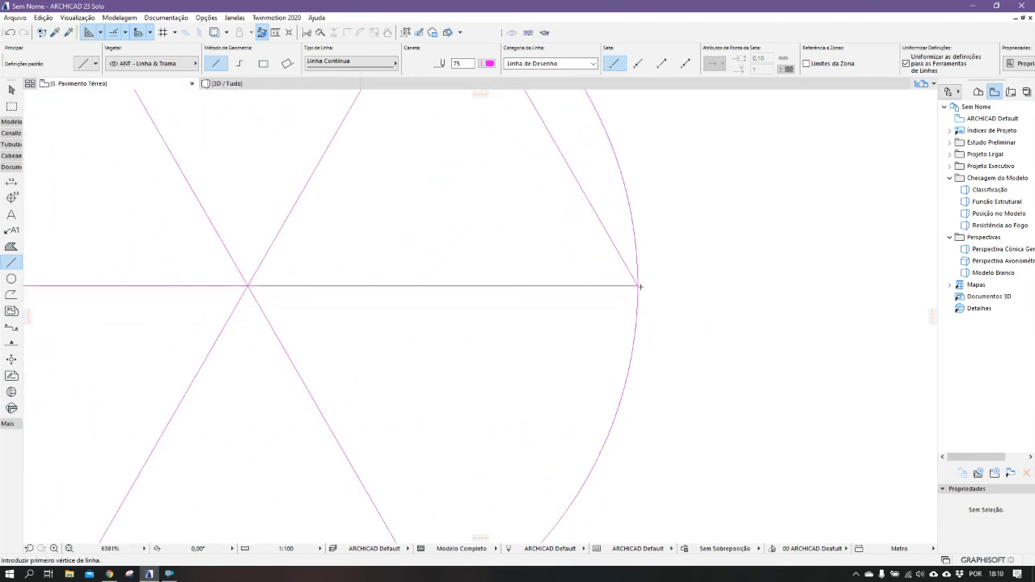
Close the hexagon with three lines joining adjacent spoke ends across the lower half of the circle
{"action": "left_click", "coordinate": [638, 284]}
{"action": "scroll", "coordinate": [646, 288], "scroll_direction": "down", "scroll_amount": 4}
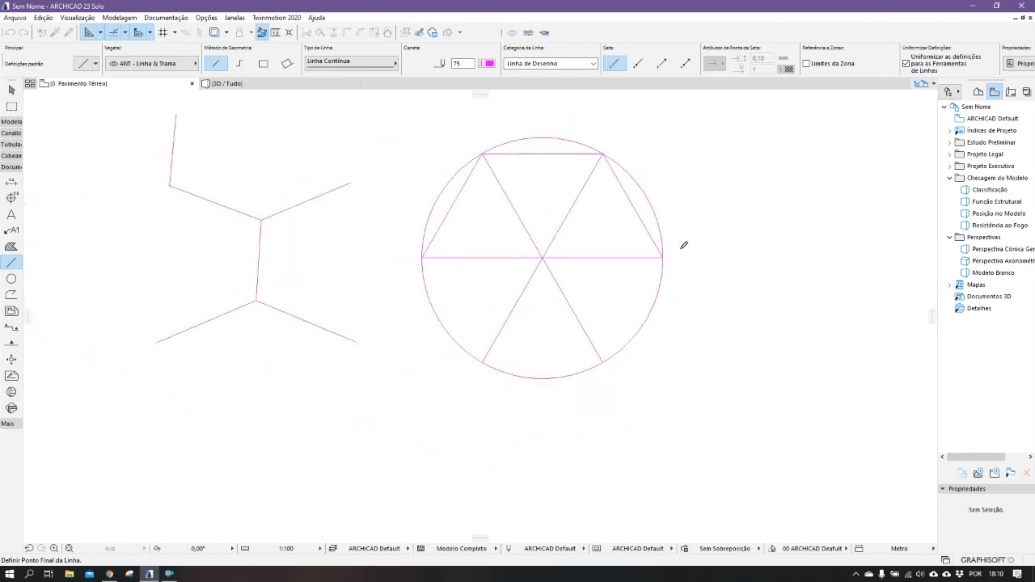
{"action": "left_click", "coordinate": [611, 349]}
{"action": "left_click", "coordinate": [611, 350]}
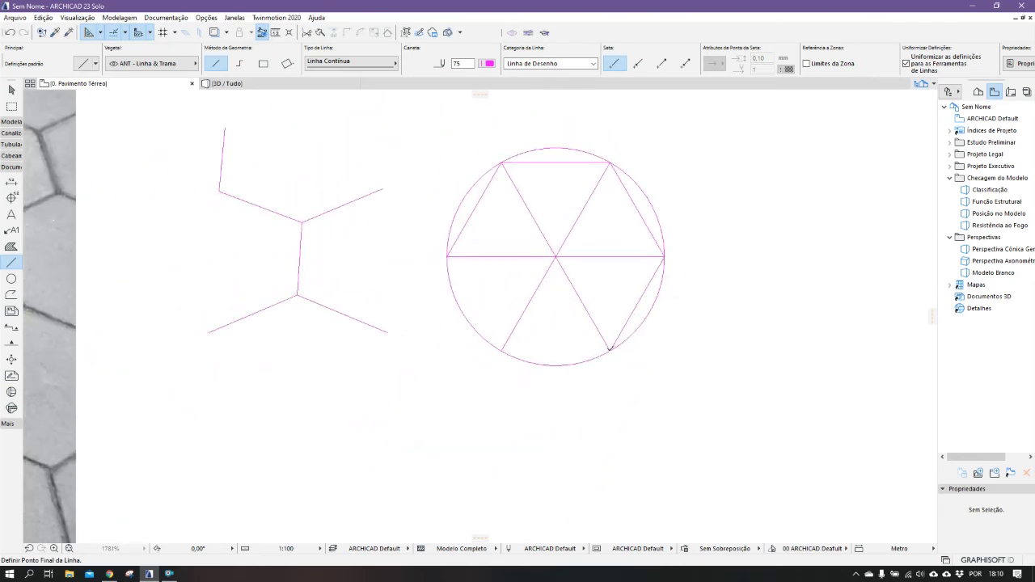
{"action": "left_click", "coordinate": [503, 350]}
{"action": "left_click", "coordinate": [502, 350]}
{"action": "left_click", "coordinate": [450, 255]}
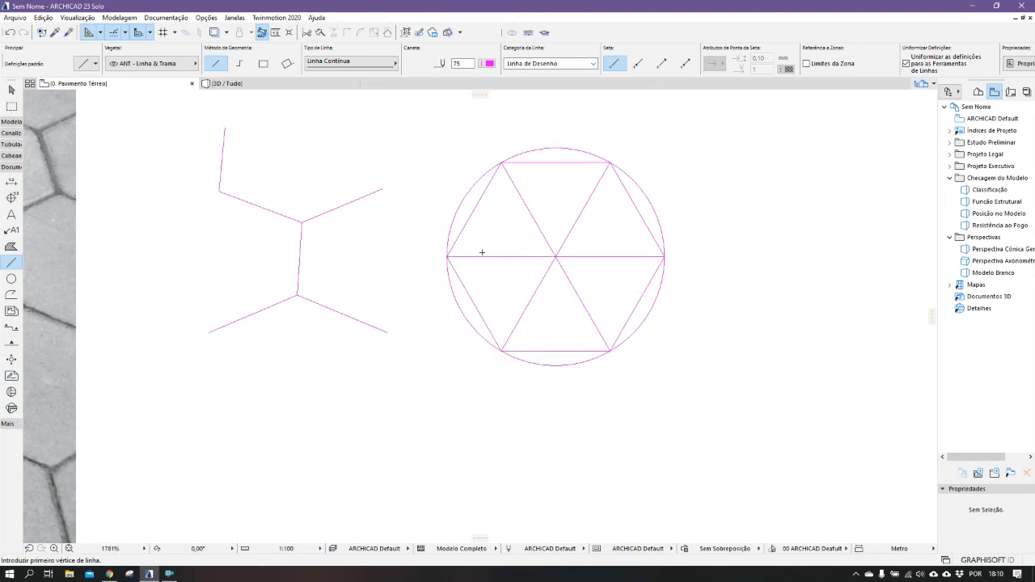
{"action": "scroll", "coordinate": [494, 267], "scroll_direction": "down", "scroll_amount": 2}
{"action": "key", "text": "Escape"}
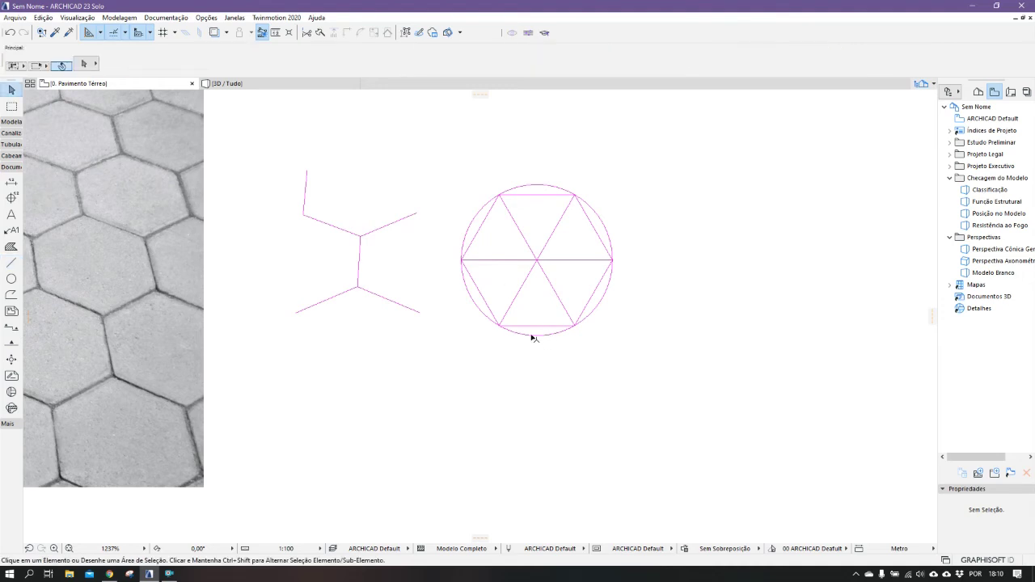
Delete the construction circle and all the spokes inside the hexagon
{"action": "left_click", "coordinate": [535, 335]}
{"action": "left_click", "coordinate": [535, 334]}
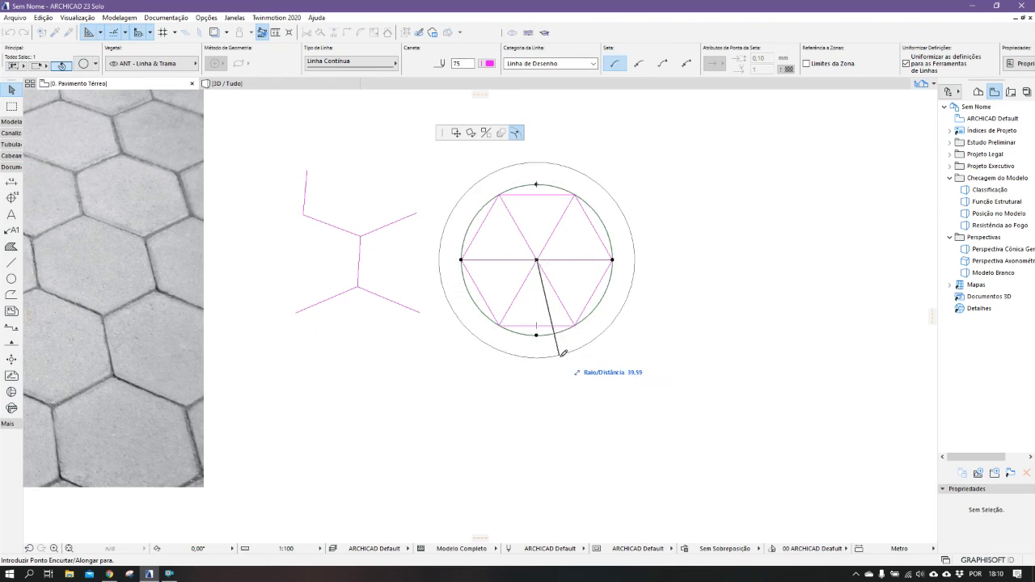
{"action": "key", "text": "Escape"}
{"action": "key", "text": "Delete"}
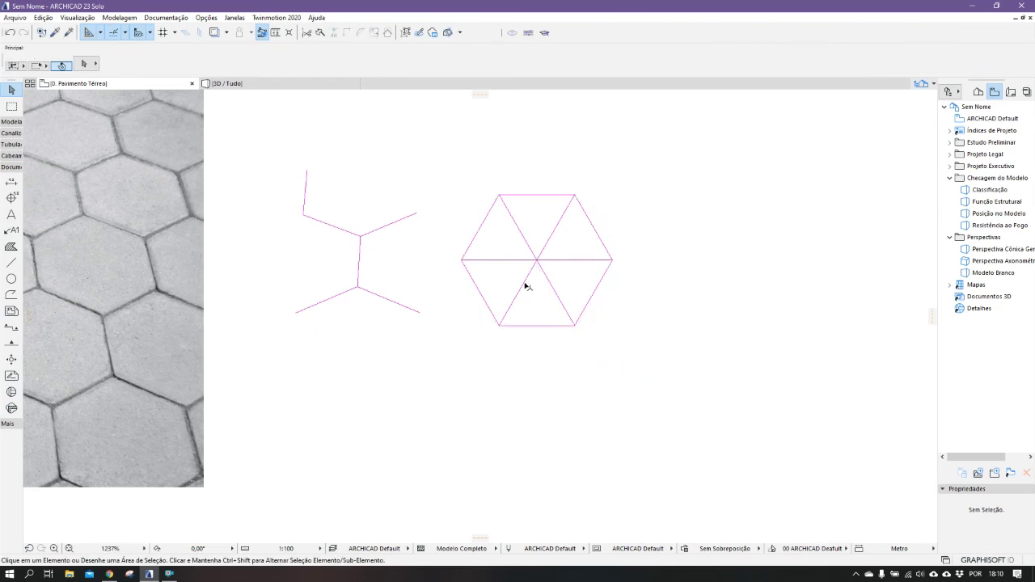
{"action": "left_click_drag", "start_coordinate": [560, 246], "coordinate": [515, 276]}
{"action": "key", "text": "Delete"}
Rotate the whole hexagon clockwise about its lower-left vertex until its lower-left side stands vertical
{"action": "scroll", "coordinate": [506, 193], "scroll_direction": "up", "scroll_amount": 10}
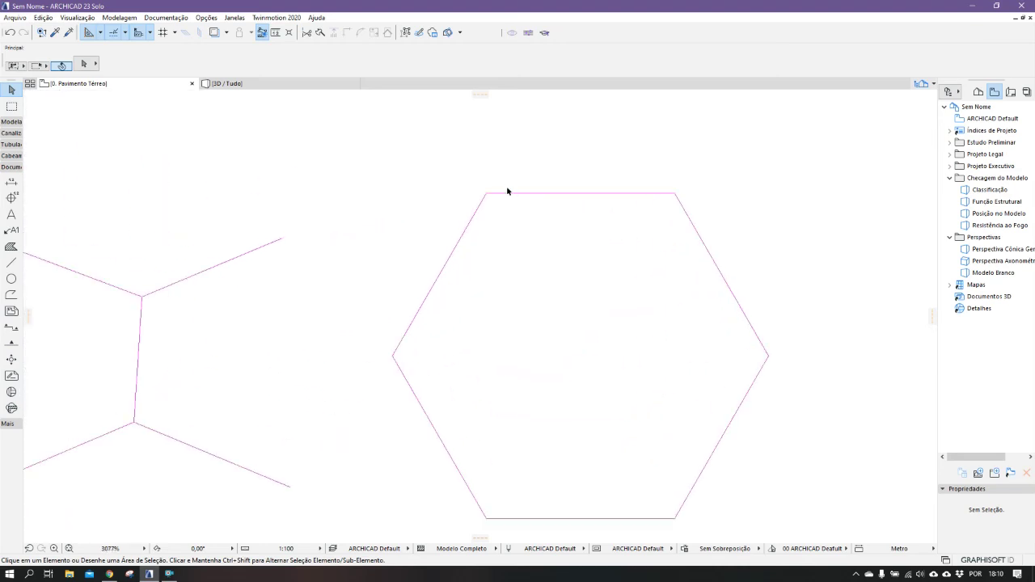
{"action": "scroll", "coordinate": [441, 191], "scroll_direction": "down", "scroll_amount": 8}
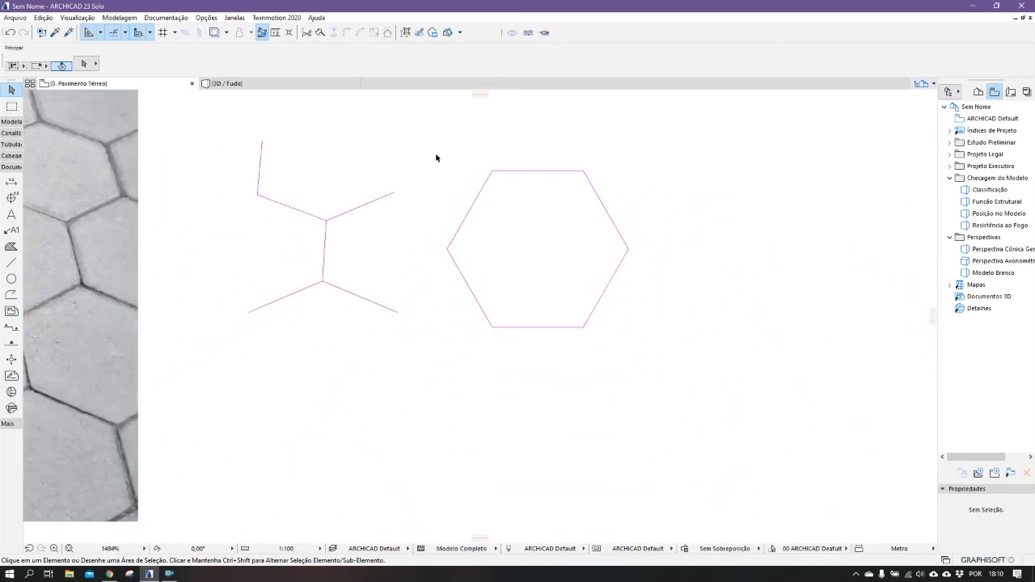
{"action": "left_click_drag", "start_coordinate": [433, 148], "coordinate": [695, 364]}
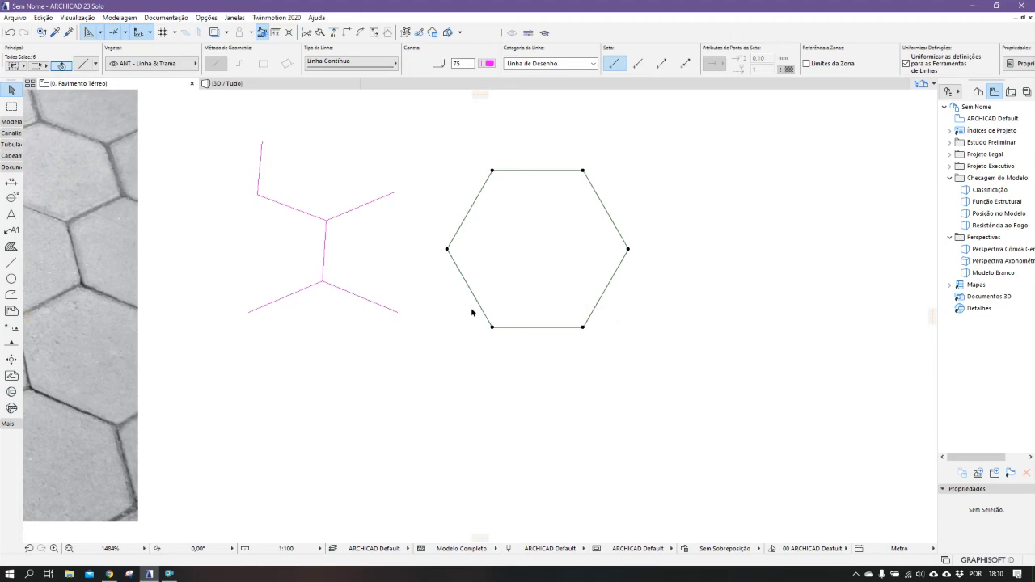
{"action": "key", "text": "ctrl+e"}
{"action": "left_click", "coordinate": [492, 328]}
{"action": "left_click", "coordinate": [447, 250]}
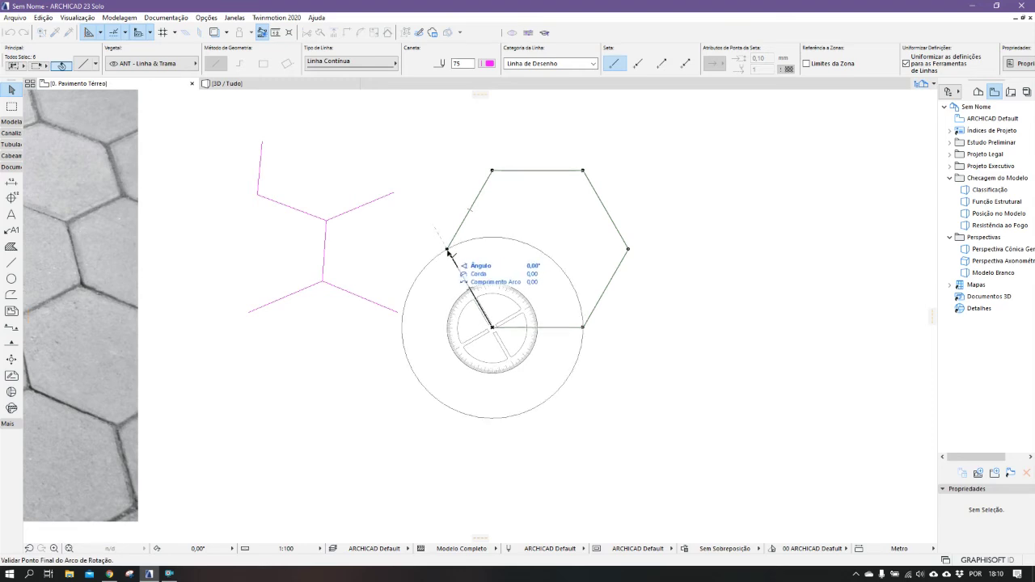
{"action": "left_click", "coordinate": [499, 218]}
{"action": "scroll", "coordinate": [480, 185], "scroll_direction": "down", "scroll_amount": 3}
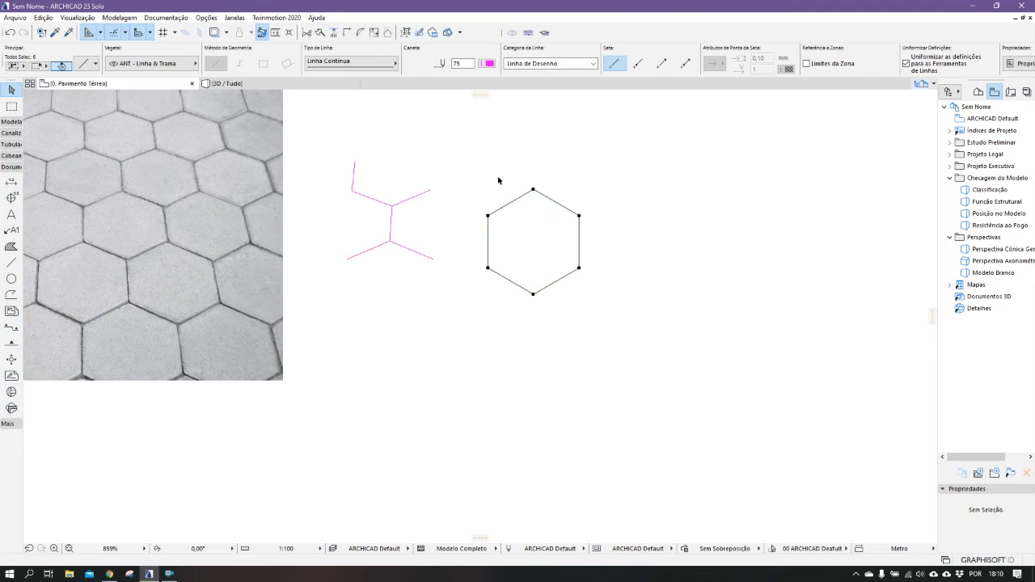
{"action": "key", "text": "Escape"}
{"action": "scroll", "coordinate": [383, 207], "scroll_direction": "up", "scroll_amount": 2}
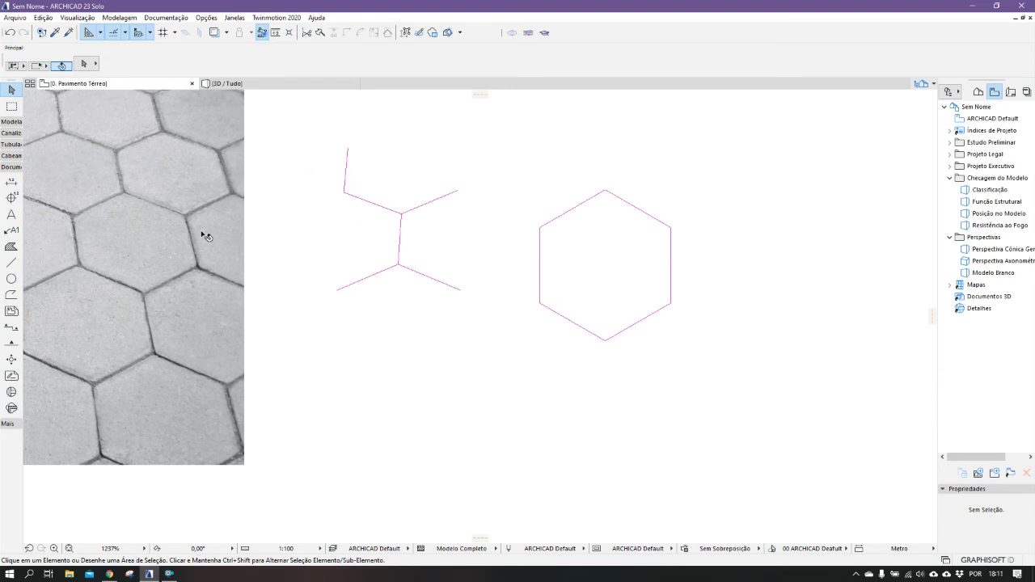
{"action": "scroll", "coordinate": [396, 227], "scroll_direction": "down", "scroll_amount": 3}
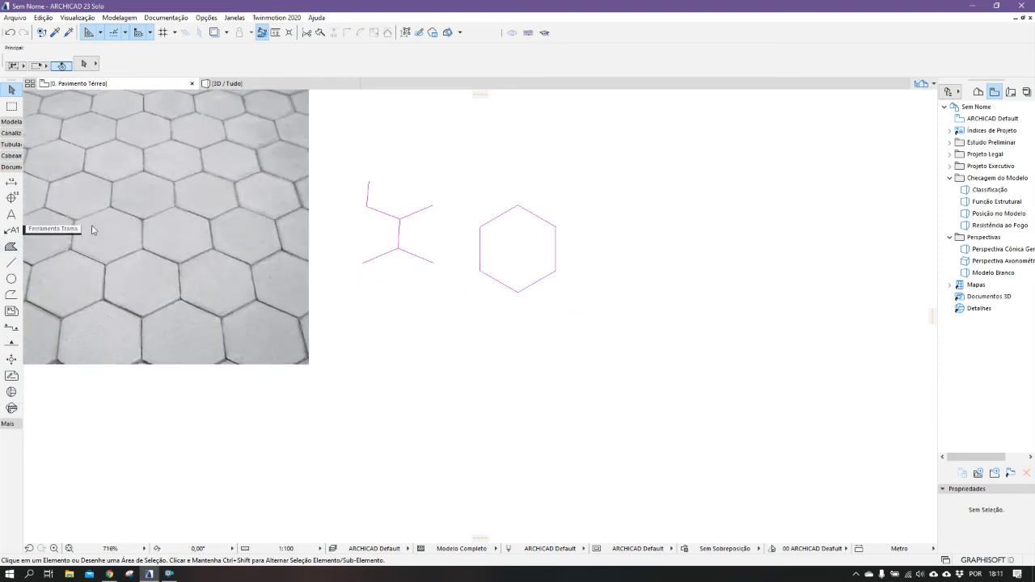
Delete the three sides forming the right half of the hexagon
{"action": "scroll", "coordinate": [557, 226], "scroll_direction": "up", "scroll_amount": 2}
{"action": "left_click", "coordinate": [545, 222]}
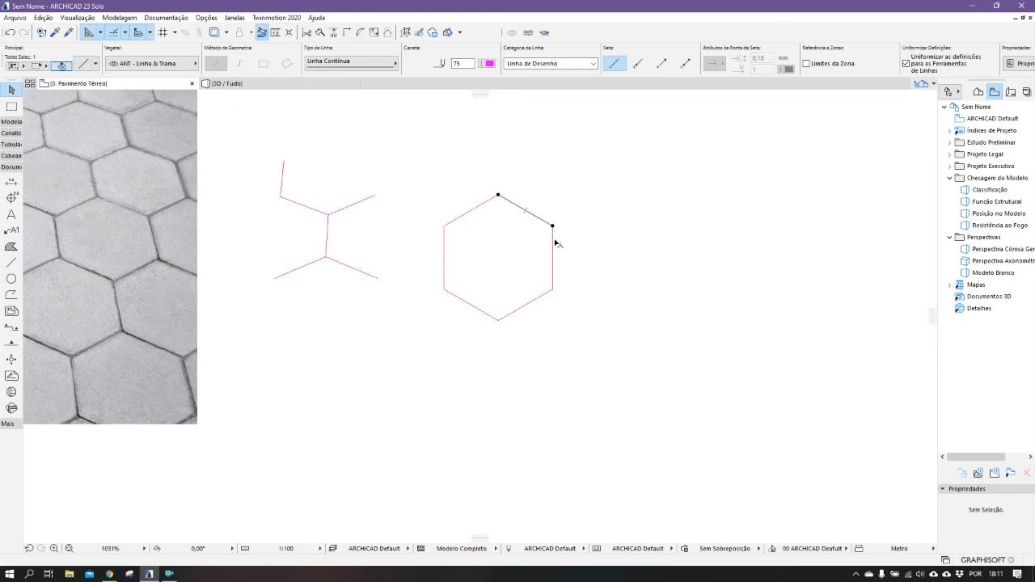
{"action": "left_click", "coordinate": [544, 293], "text": "shift"}
{"action": "left_click", "coordinate": [553, 275], "text": "shift"}
{"action": "key", "text": "Delete"}
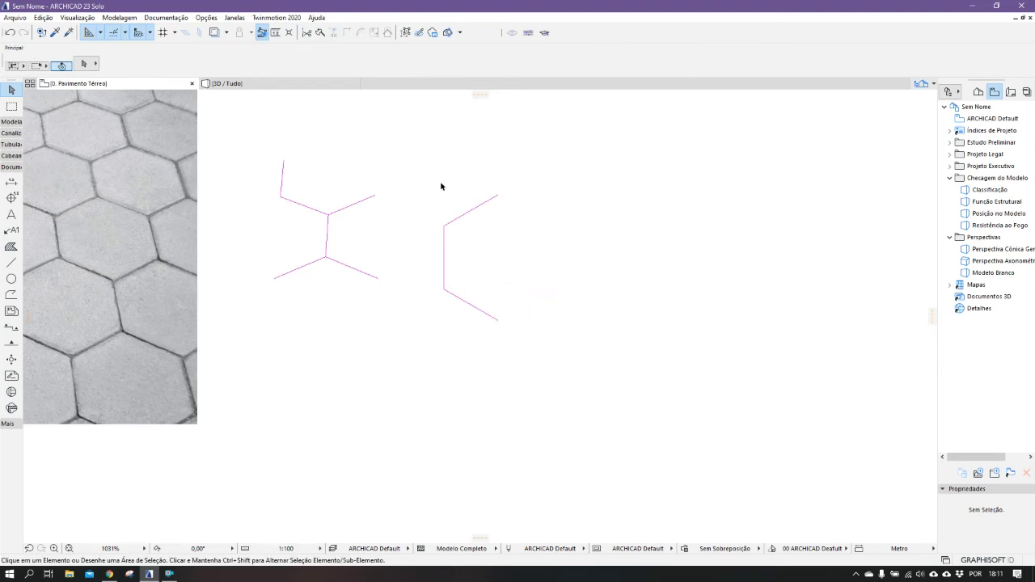
Mirror a copy of the hexagon's two slanted sides about its vertical side
{"action": "left_click", "coordinate": [474, 209]}
{"action": "left_click", "coordinate": [477, 308], "text": "shift"}
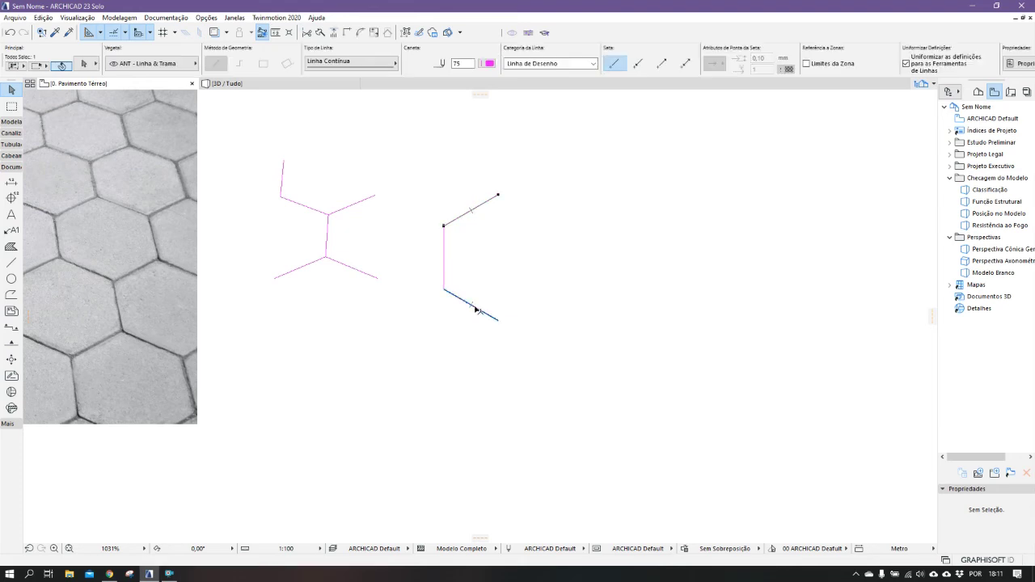
{"action": "key", "text": "ctrl+alt+m"}
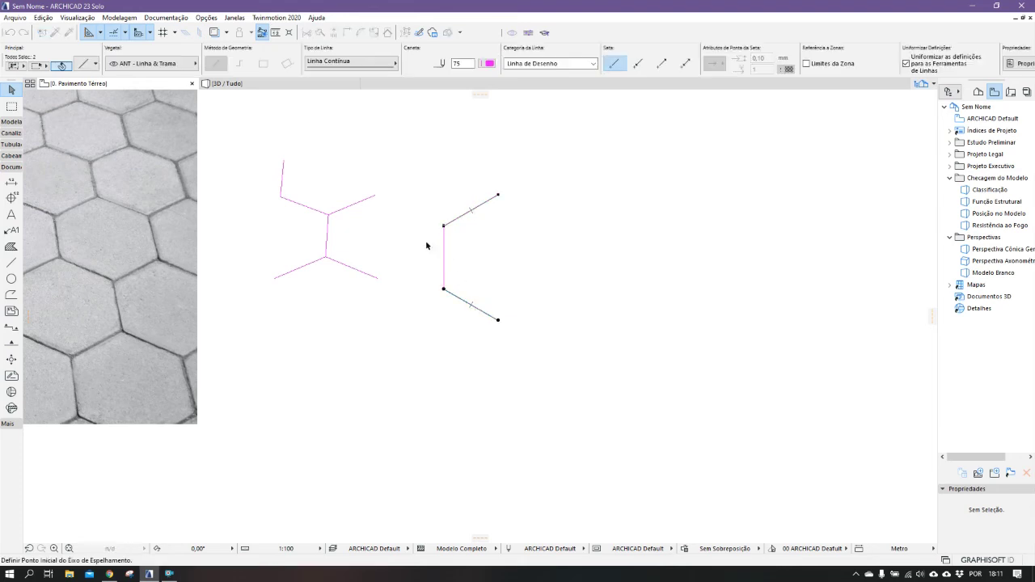
{"action": "left_click", "coordinate": [444, 226]}
{"action": "left_click", "coordinate": [444, 289]}
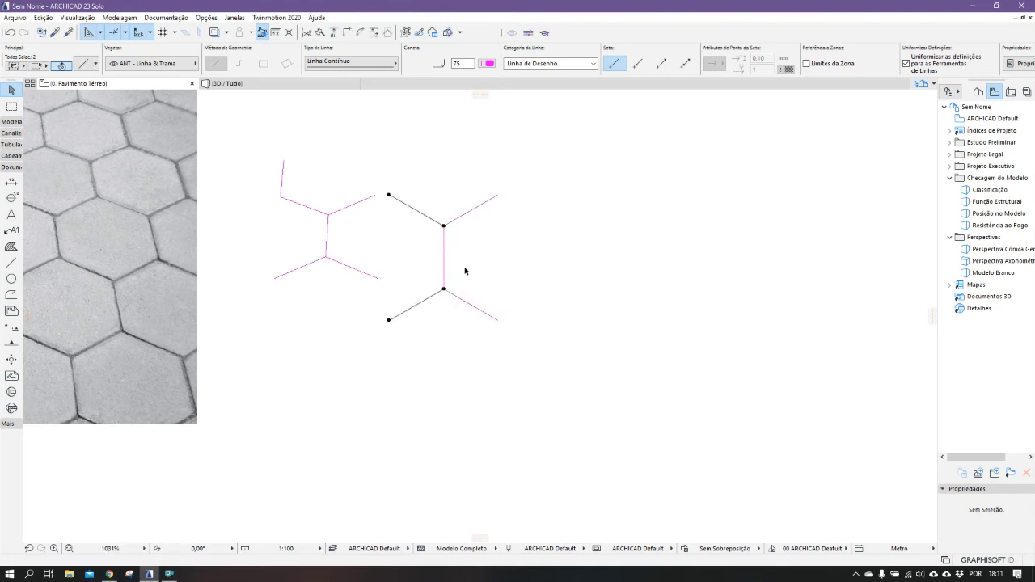
Copy the vertical side so its lower end lands on the outer end of the upper-left slanted line
{"action": "left_click", "coordinate": [444, 260]}
{"action": "key", "text": "ctrl+shift+d"}
{"action": "left_click", "coordinate": [444, 288]}
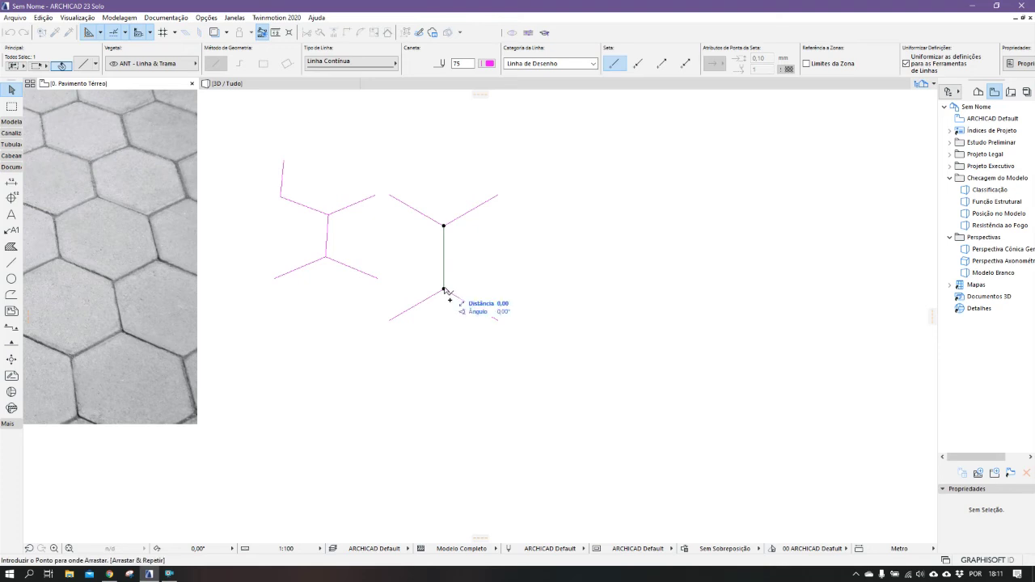
{"action": "left_click", "coordinate": [389, 195]}
Delete the roughly traced motif, keeping only the regular hexagonal one
{"action": "scroll", "coordinate": [422, 203], "scroll_direction": "down", "scroll_amount": 2}
{"action": "left_click_drag", "start_coordinate": [342, 174], "coordinate": [400, 240]}
{"action": "left_click_drag", "start_coordinate": [435, 287], "coordinate": [435, 287]}
{"action": "key", "text": "Delete"}
{"action": "scroll", "coordinate": [457, 254], "scroll_direction": "down", "scroll_amount": 2}
{"action": "scroll", "coordinate": [477, 240], "scroll_direction": "up", "scroll_amount": 4}
{"action": "scroll", "coordinate": [476, 240], "scroll_direction": "up", "scroll_amount": 1}
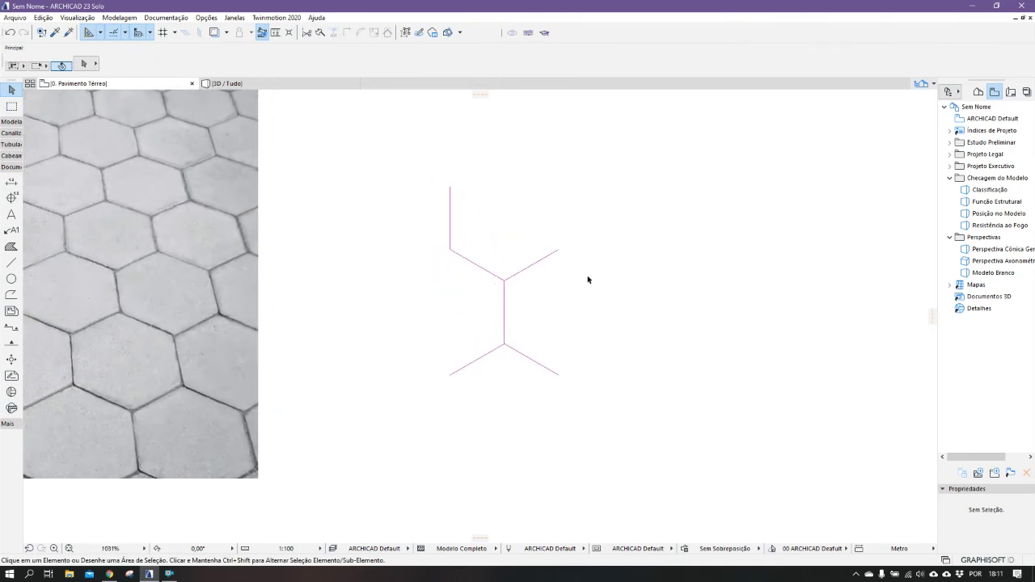
Select the six motif lines and create a new symbol fill attribute named "Bloco Sextavado de Concreto"
{"action": "scroll", "coordinate": [506, 334], "scroll_direction": "down", "scroll_amount": 2}
{"action": "left_click_drag", "start_coordinate": [422, 190], "coordinate": [589, 407]}
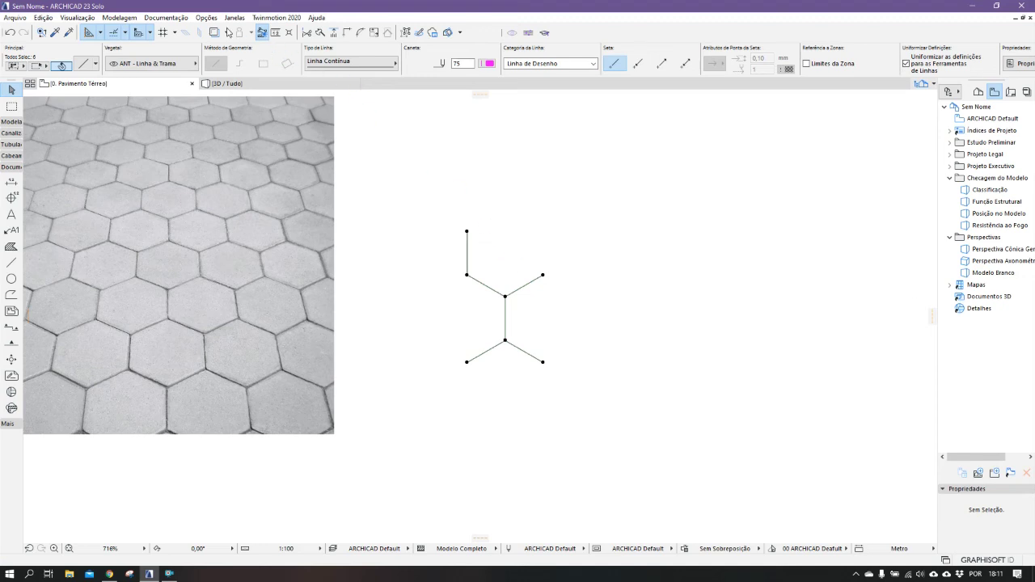
{"action": "left_click", "coordinate": [208, 19]}
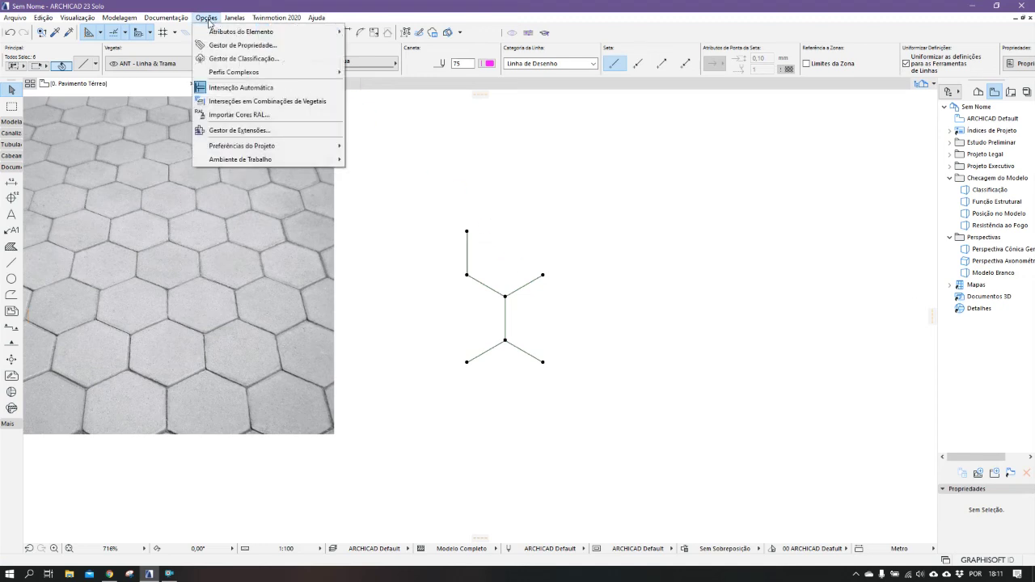
{"action": "mouse_move", "coordinate": [218, 32]}
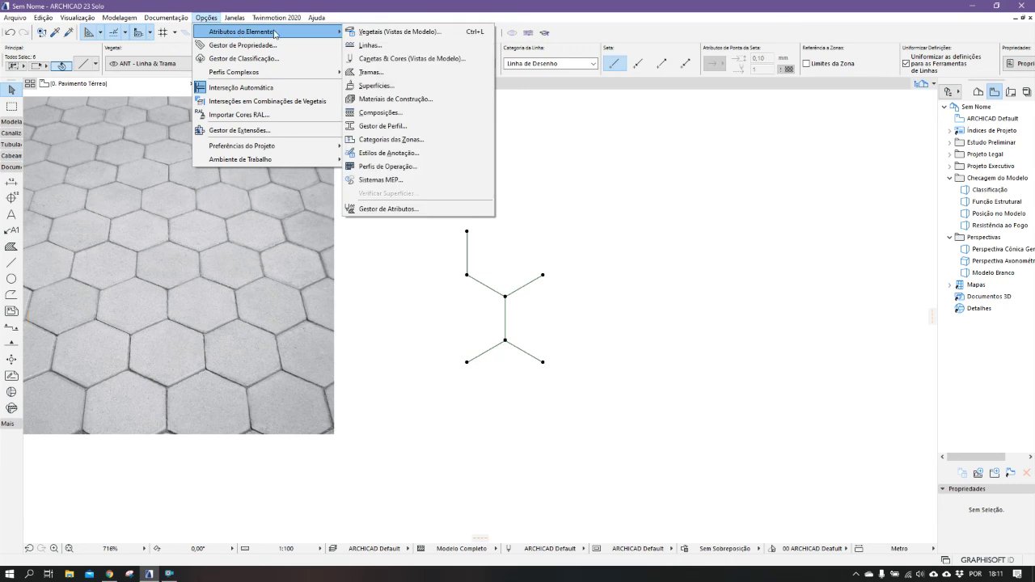
{"action": "left_click", "coordinate": [409, 72]}
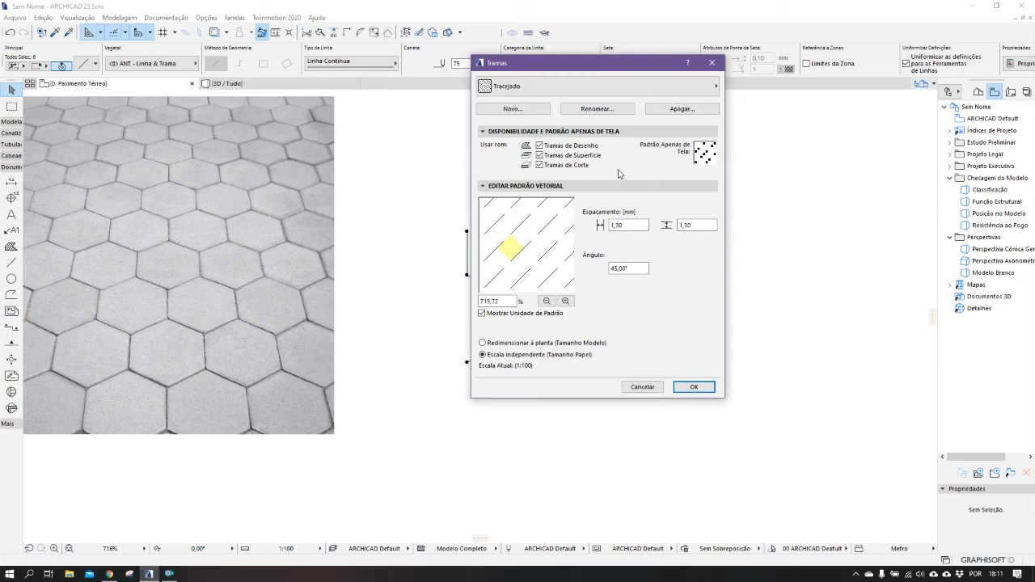
{"action": "left_click", "coordinate": [523, 110]}
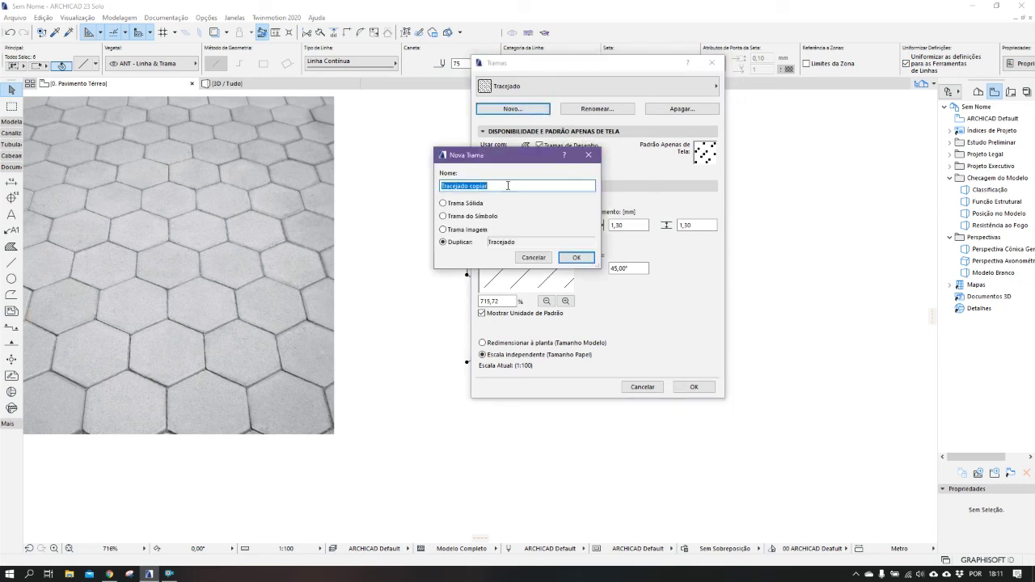
{"action": "type", "text": "Bloco Sextavado de Concreto"}
{"action": "left_click", "coordinate": [455, 220]}
{"action": "left_click", "coordinate": [573, 257]}
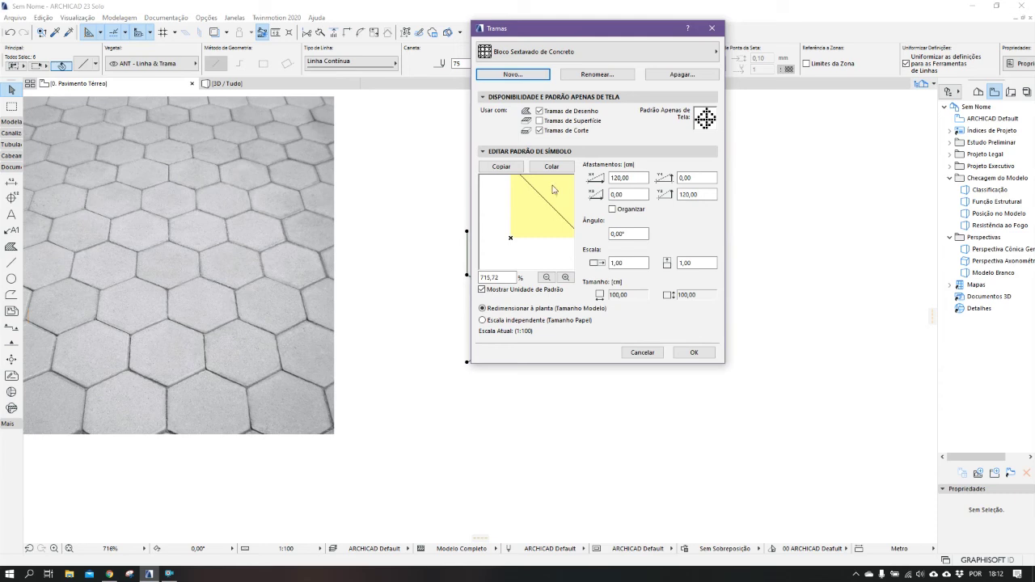
Make the new fill available for surface fills, paste the hexagonal motif as its symbol pattern, and save it
{"action": "left_click", "coordinate": [560, 122]}
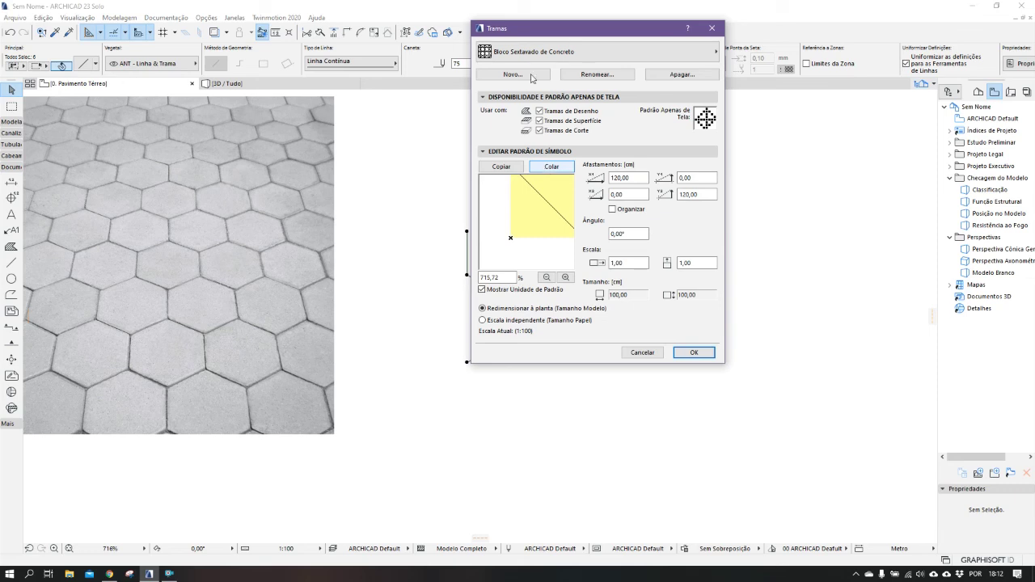
{"action": "mouse_move", "coordinate": [534, 30]}
{"action": "left_mouse_down"}
{"action": "mouse_move", "coordinate": [752, 85]}
{"action": "mouse_move", "coordinate": [637, 82]}
{"action": "mouse_move", "coordinate": [497, 58]}
{"action": "left_mouse_up"}
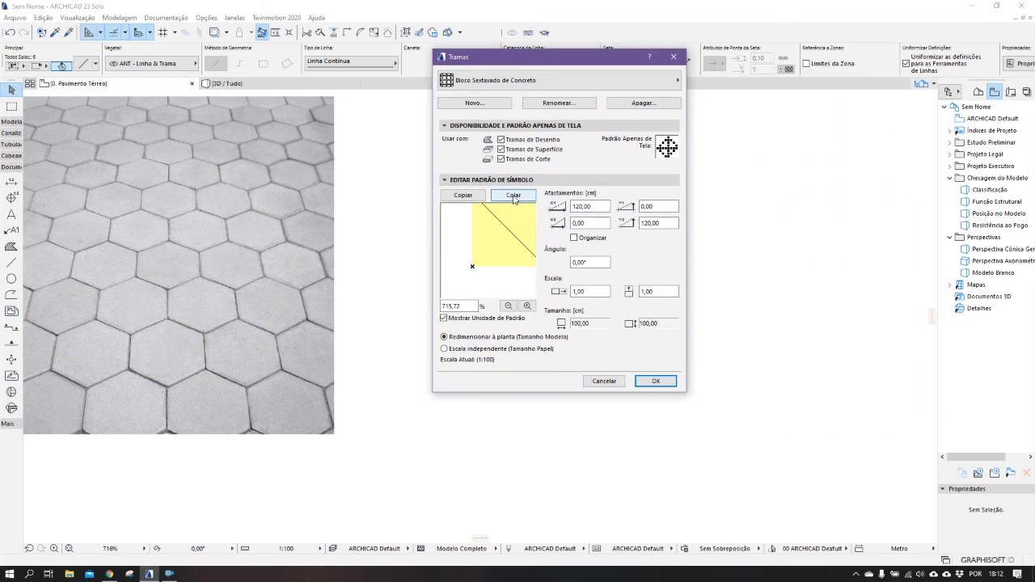
{"action": "left_click", "coordinate": [513, 197]}
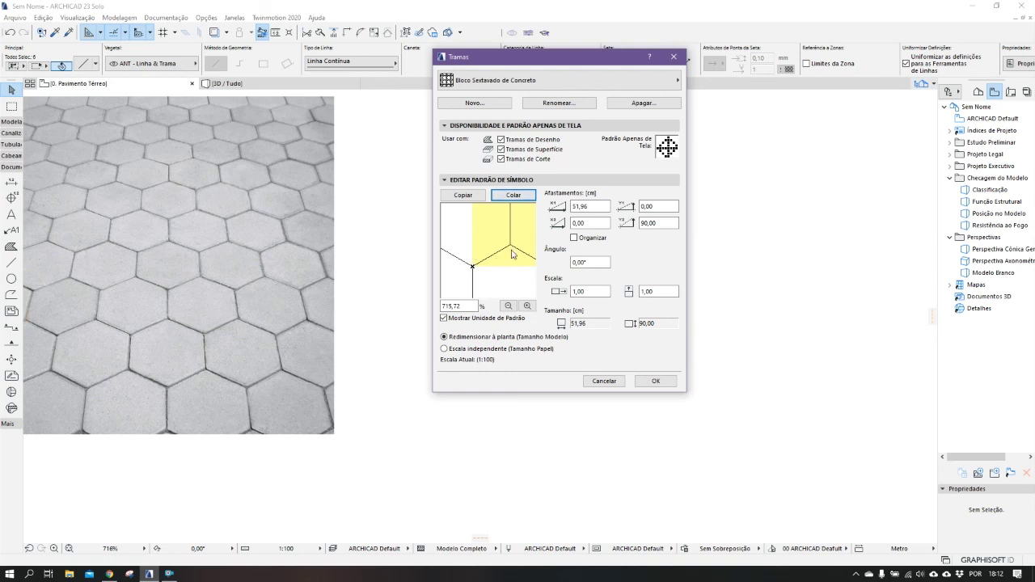
{"action": "left_click", "coordinate": [509, 306]}
{"action": "left_click", "coordinate": [509, 306]}
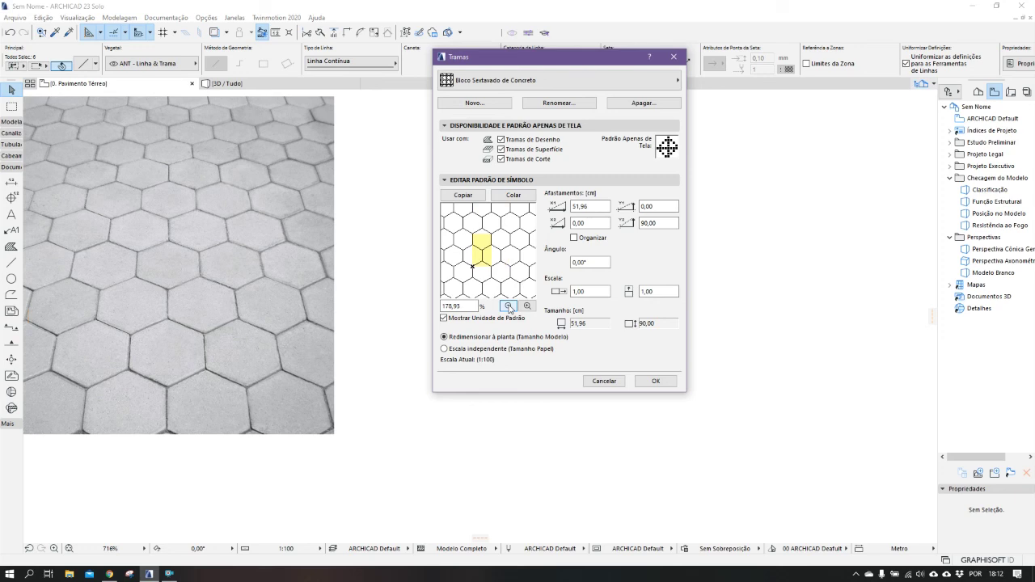
{"action": "left_click", "coordinate": [509, 306]}
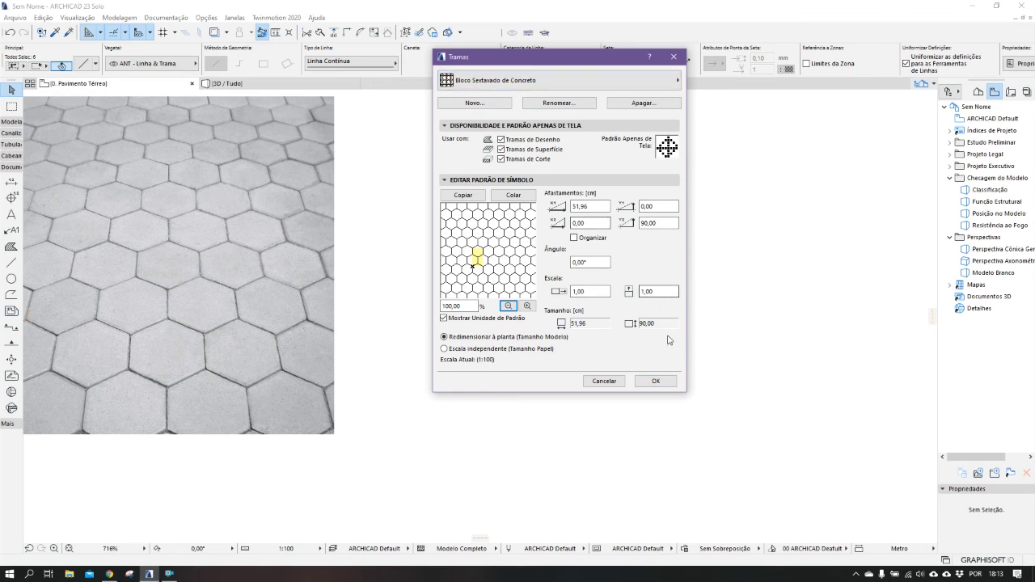
{"action": "left_click", "coordinate": [655, 381]}
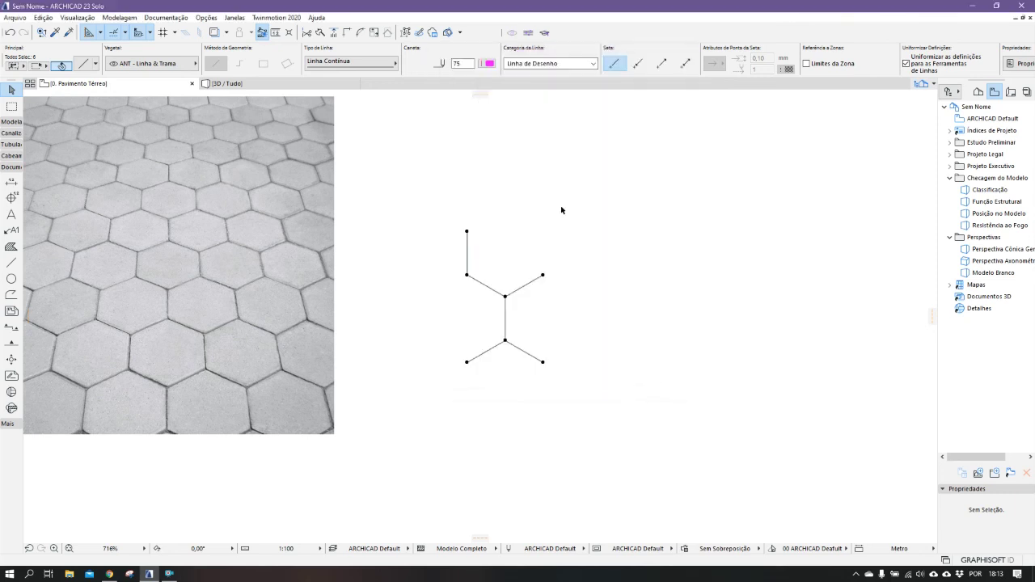
Draw a rectangular fill in the empty area to the right of the motif
{"action": "key", "text": "Escape"}
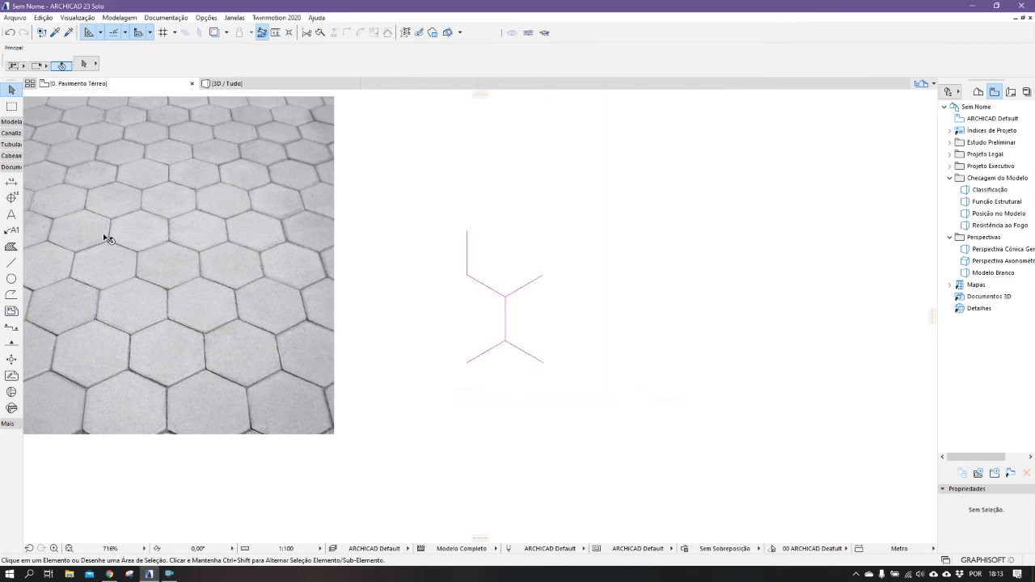
{"action": "left_click", "coordinate": [11, 247]}
{"action": "scroll", "coordinate": [216, 220], "scroll_direction": "down", "scroll_amount": 3}
{"action": "left_click", "coordinate": [460, 187]}
{"action": "left_click", "coordinate": [700, 366]}
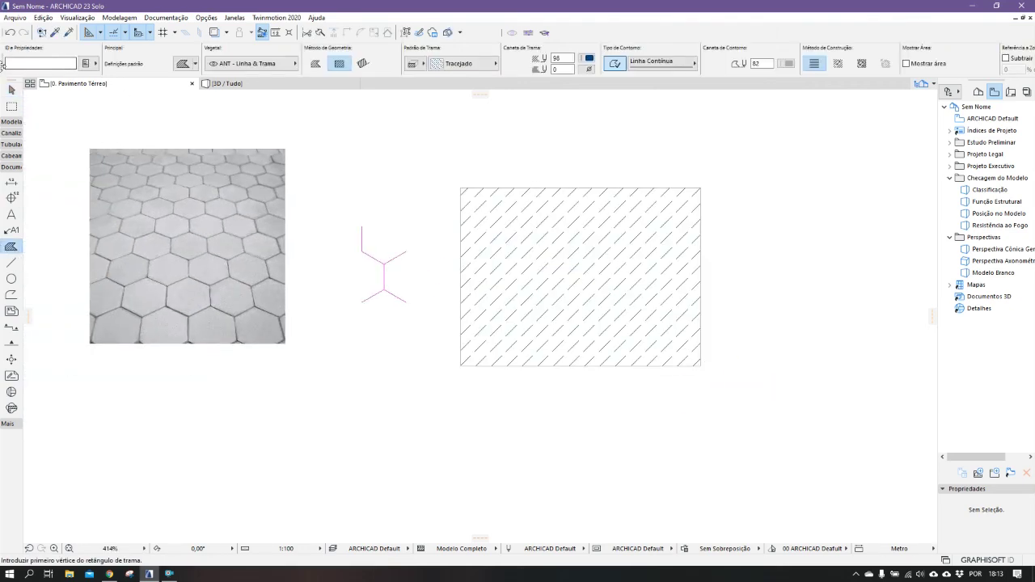
Apply the "Bloco Sextavado de Concreto" symbol pattern to the rectangular fill
{"action": "left_click", "coordinate": [12, 89]}
{"action": "left_click", "coordinate": [462, 194]}
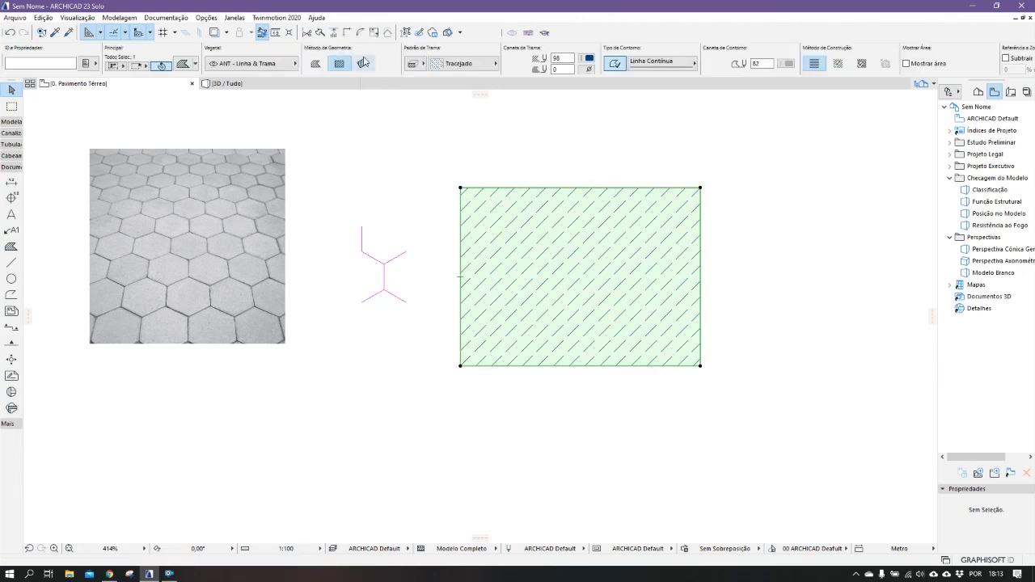
{"action": "left_click", "coordinate": [460, 63]}
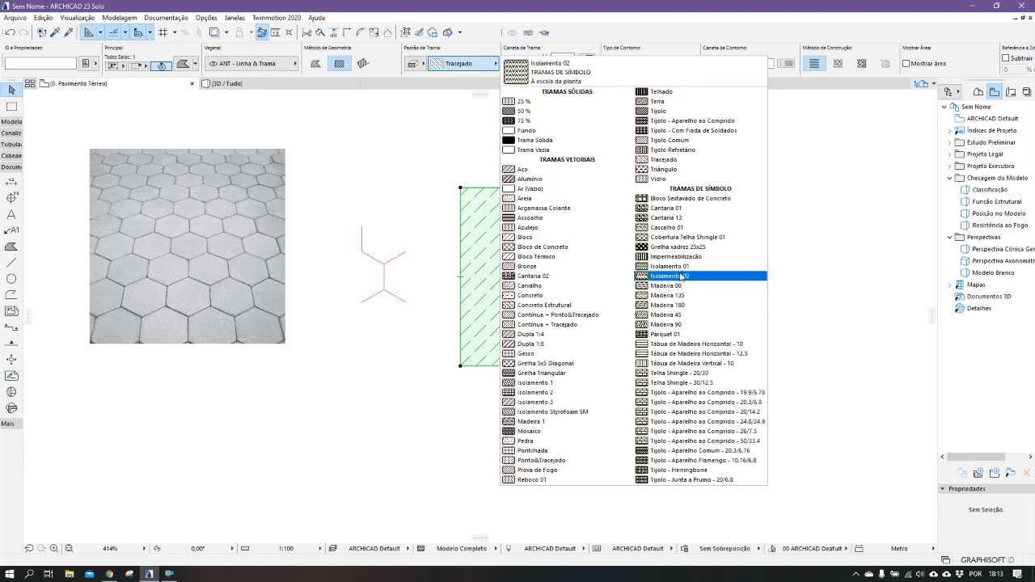
{"action": "left_click", "coordinate": [704, 203]}
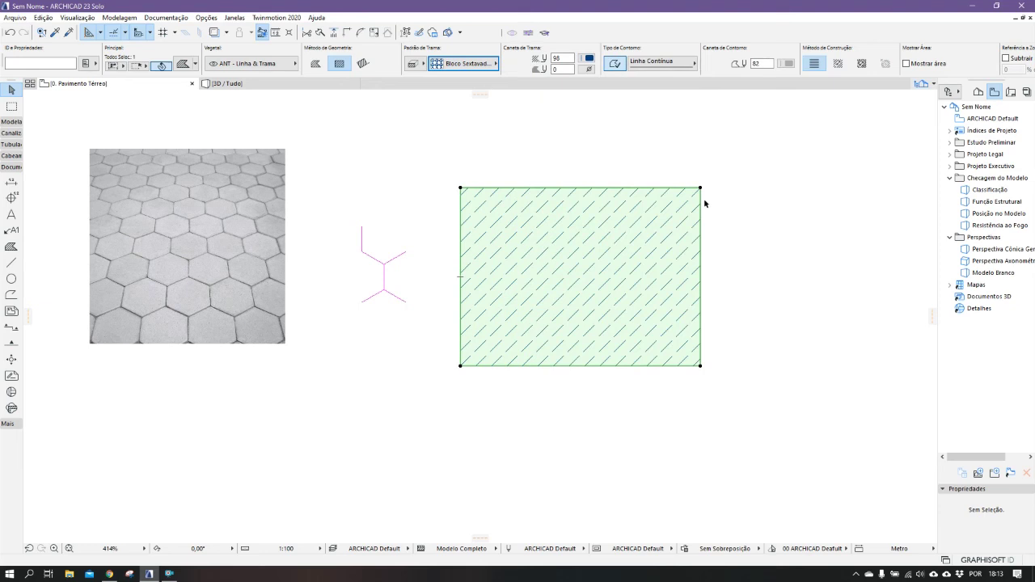
{"action": "scroll", "coordinate": [535, 210], "scroll_direction": "up", "scroll_amount": 3}
{"action": "scroll", "coordinate": [534, 184], "scroll_direction": "up", "scroll_amount": 2}
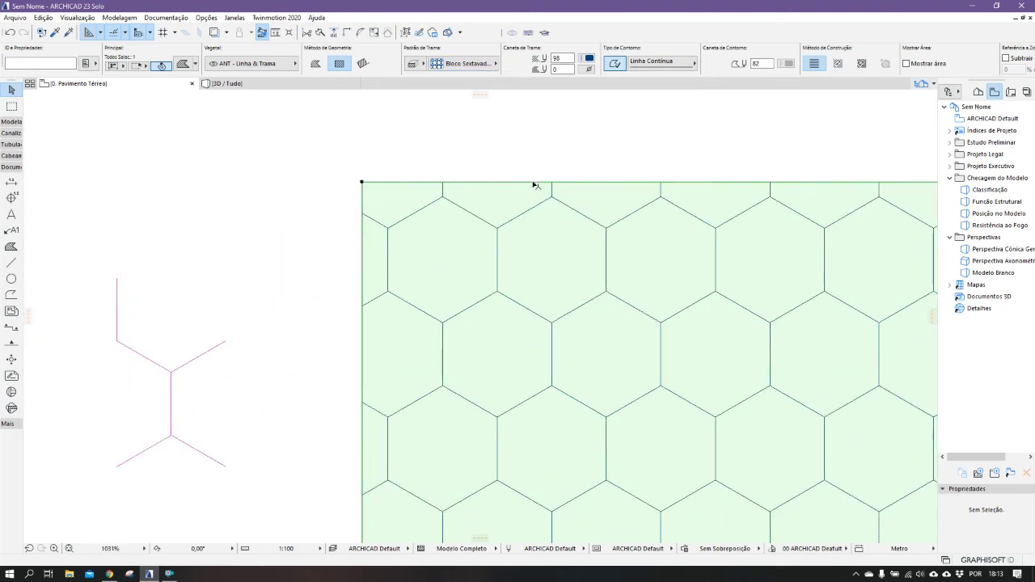
{"action": "left_click", "coordinate": [514, 149]}
{"action": "scroll", "coordinate": [442, 186], "scroll_direction": "up", "scroll_amount": 4}
{"action": "scroll", "coordinate": [480, 190], "scroll_direction": "down", "scroll_amount": 10}
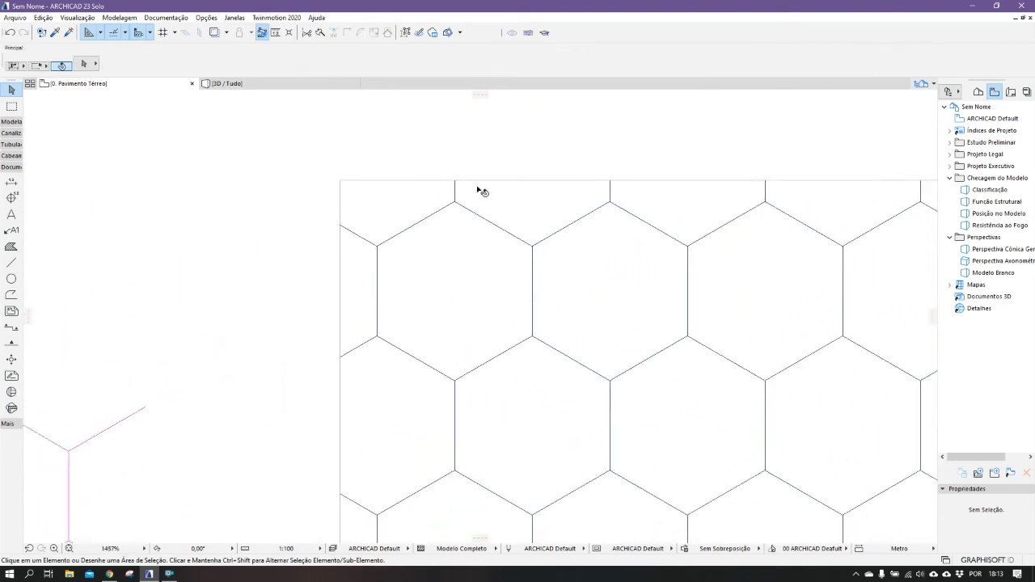
Set the rectangular fill's background pen to 197 and its pattern pen to 121
{"action": "left_click", "coordinate": [541, 179]}
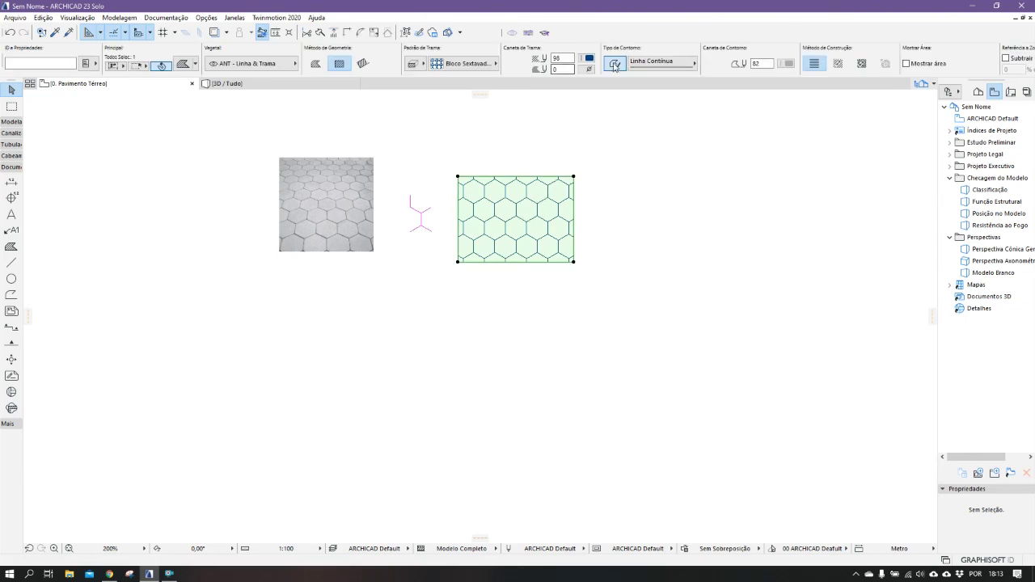
{"action": "left_click", "coordinate": [589, 69]}
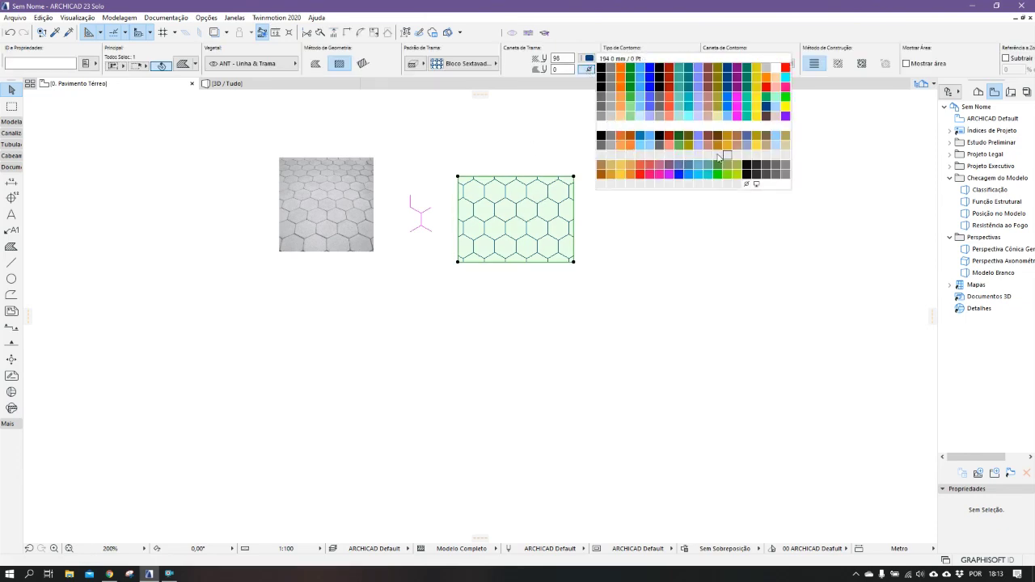
{"action": "left_click", "coordinate": [754, 156]}
{"action": "scroll", "coordinate": [547, 181], "scroll_direction": "up", "scroll_amount": 5}
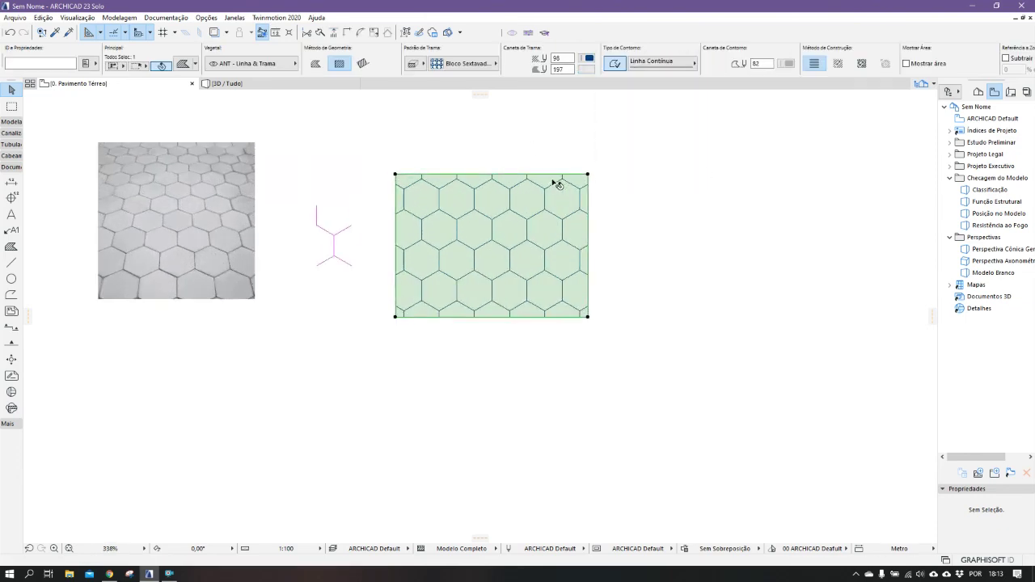
{"action": "left_click", "coordinate": [588, 62]}
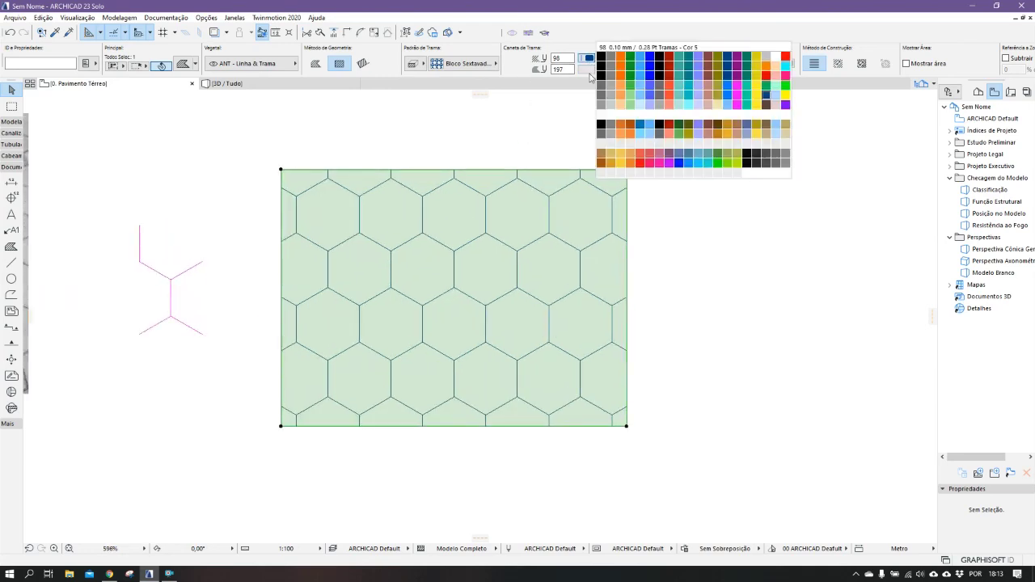
{"action": "left_click", "coordinate": [603, 116]}
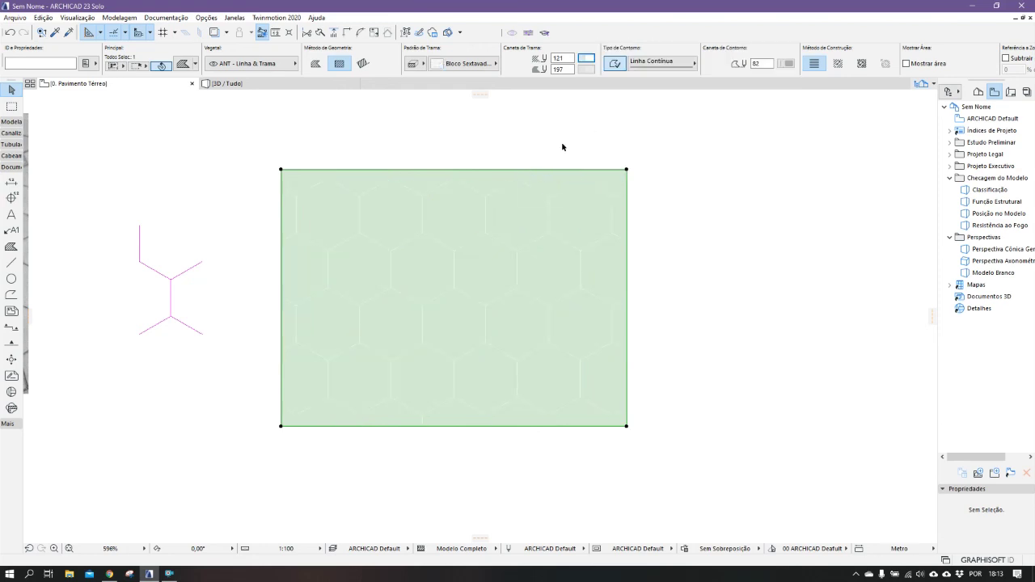
Set the rectangular fill's background pen to the dark grey pen 220
{"action": "left_click", "coordinate": [585, 70]}
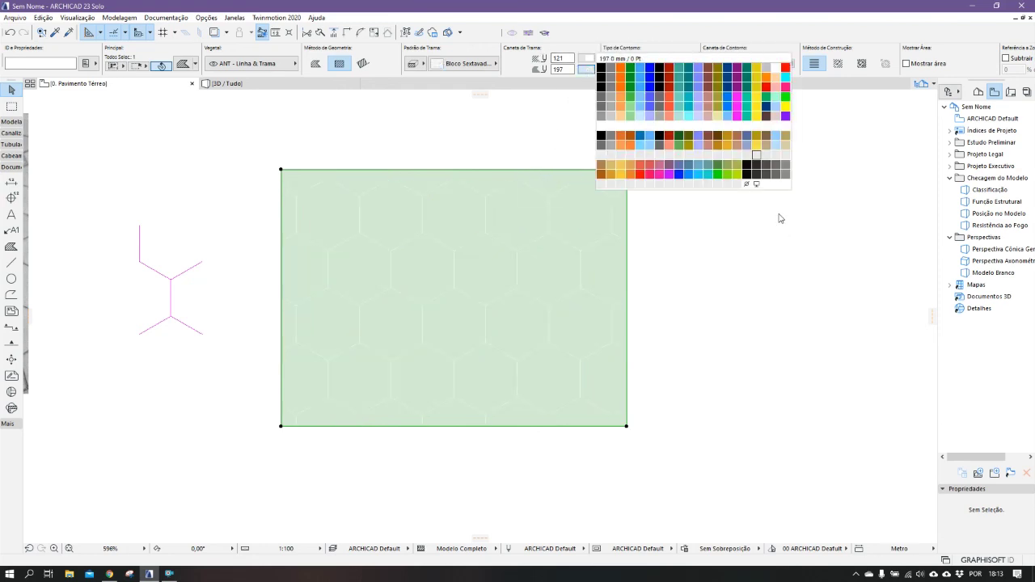
{"action": "left_click", "coordinate": [784, 166]}
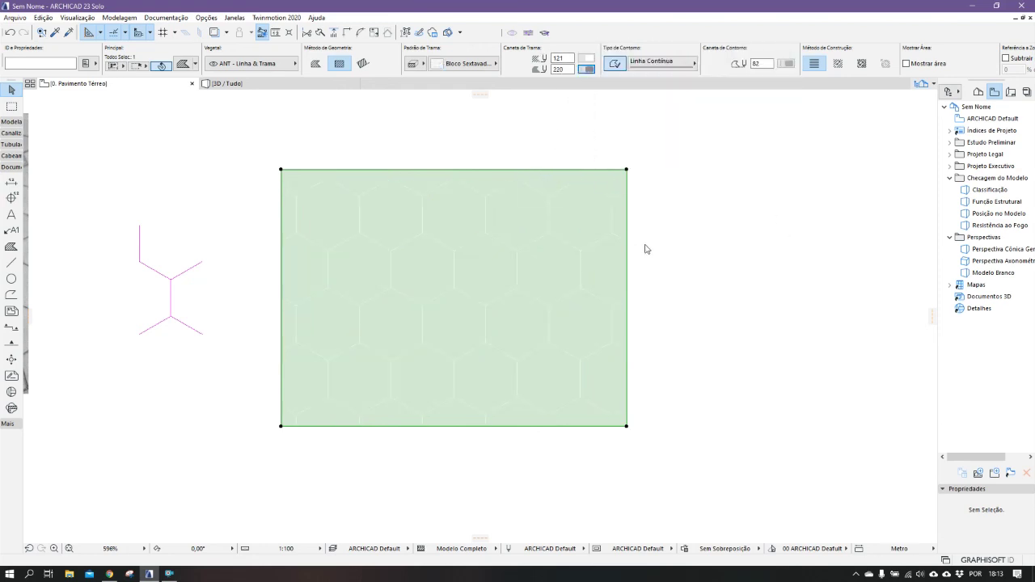
{"action": "scroll", "coordinate": [656, 223], "scroll_direction": "down", "scroll_amount": 1}
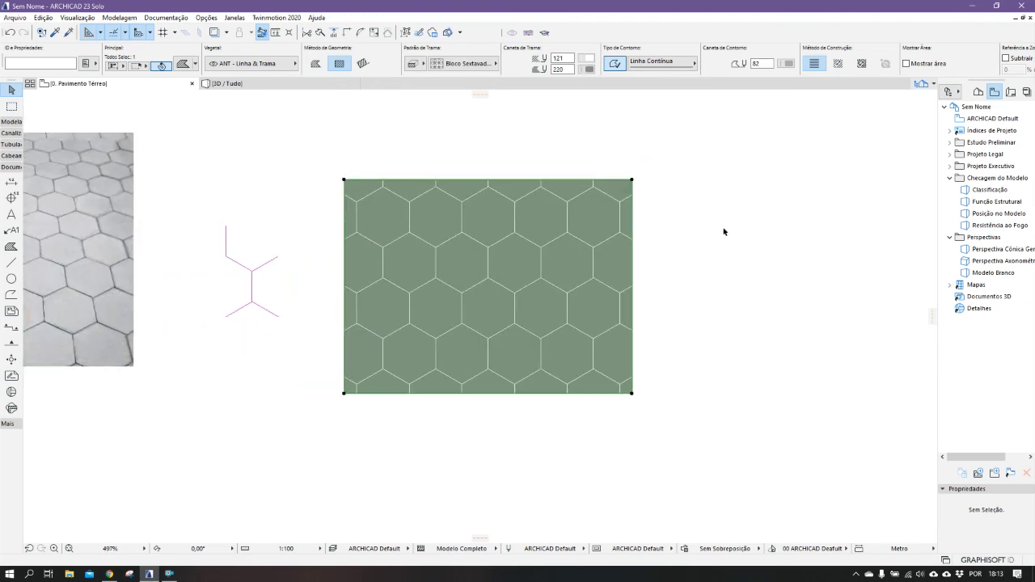
{"action": "scroll", "coordinate": [703, 231], "scroll_direction": "down", "scroll_amount": 3}
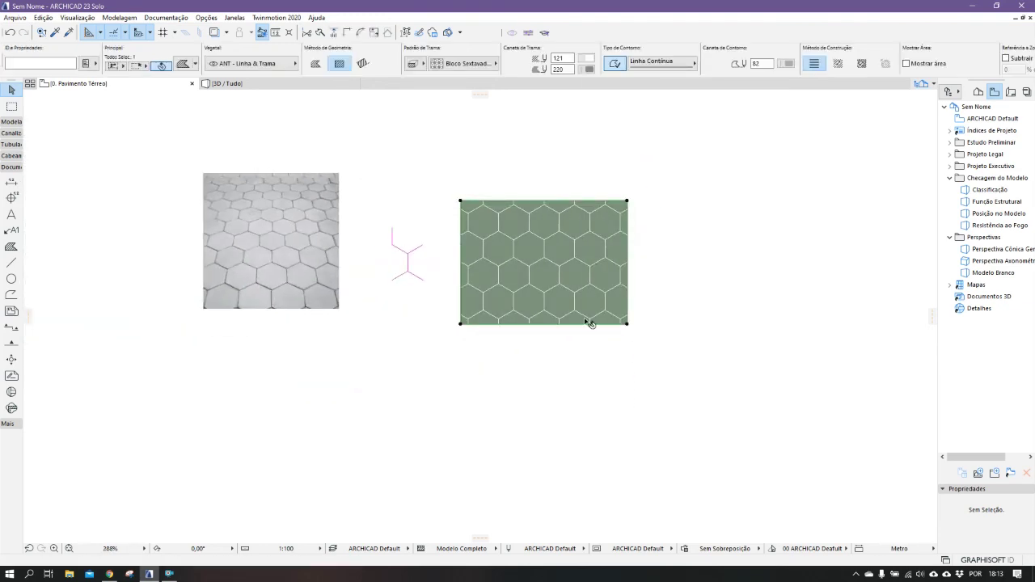